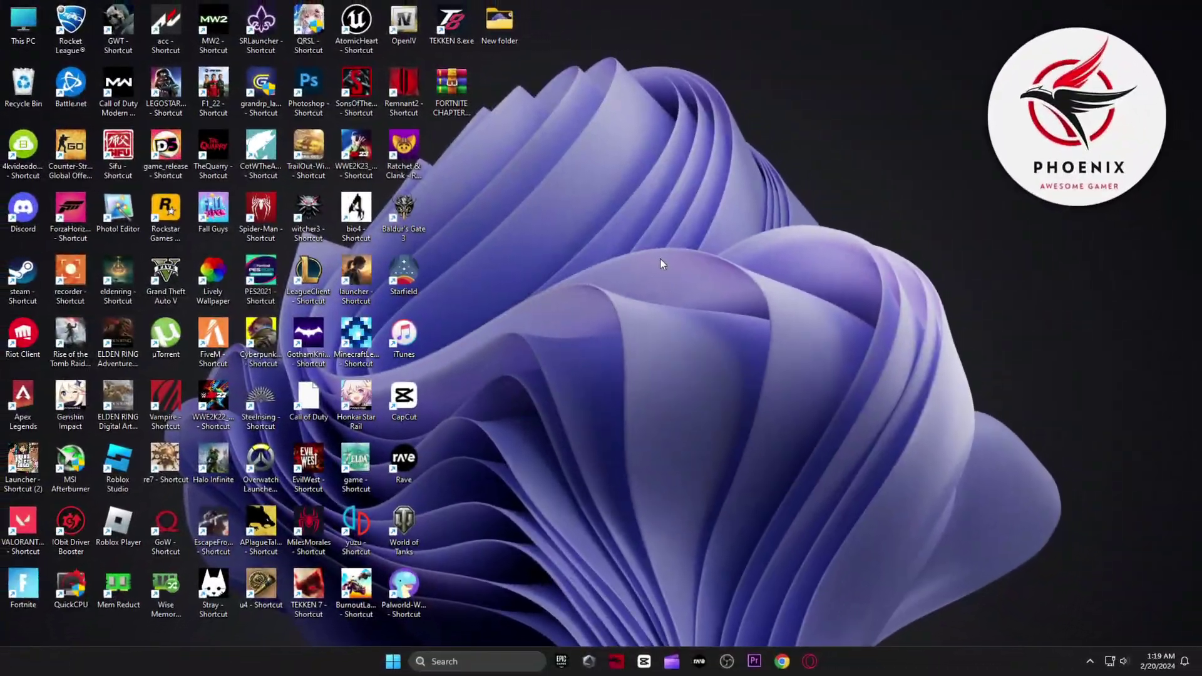
# - Search for the Windows update settings, check for available Windows updates, and close Settings
pyautogui.click(474, 664)
pyautogui.write('w')
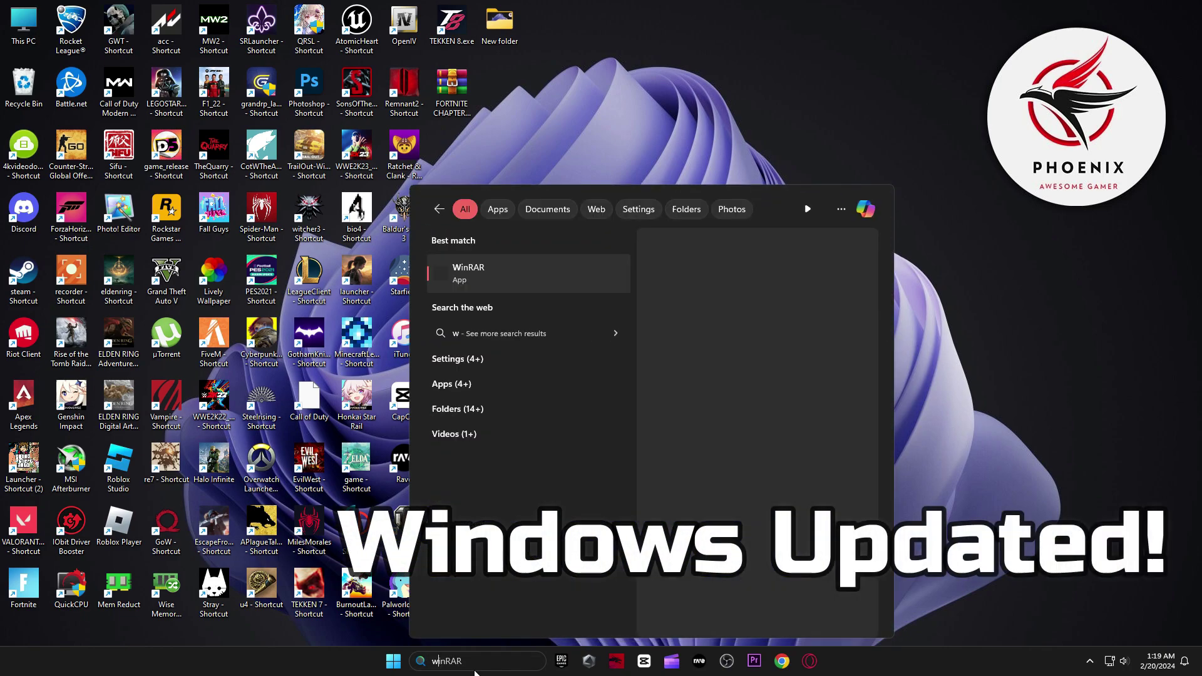
pyautogui.write('indows')
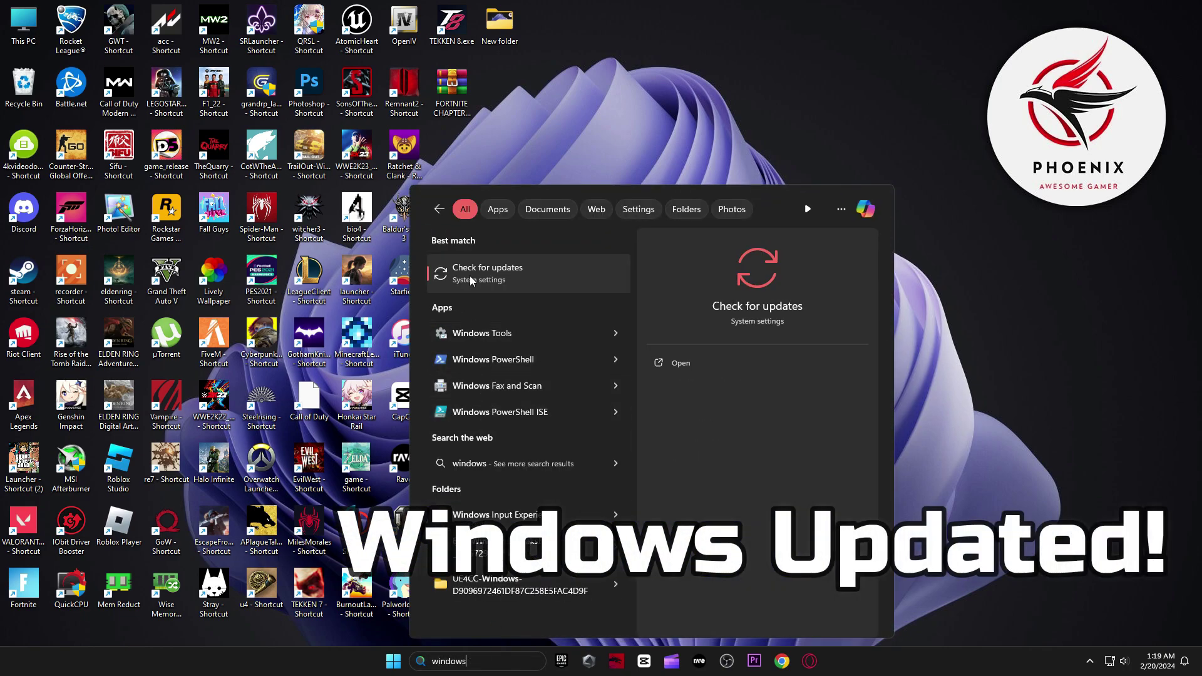
pyautogui.click(504, 268)
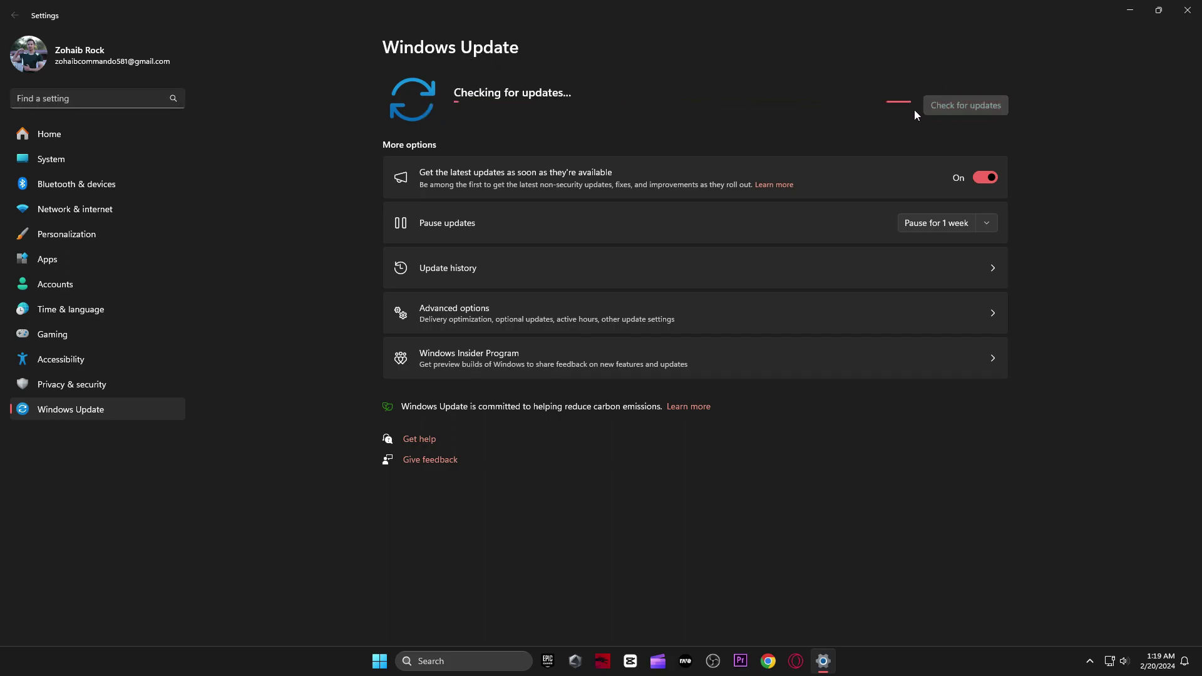
pyautogui.click(1187, 10)
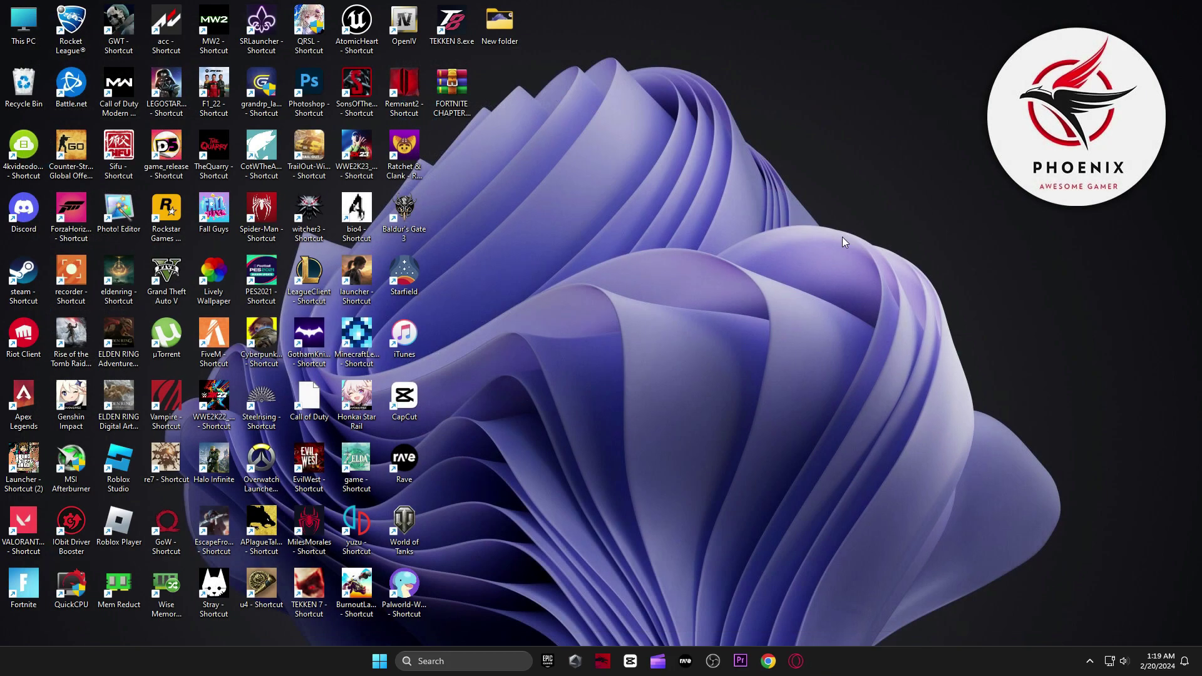
# - Run an automatic driver update search for the NVIDIA GeForce RTX 3070 from Device Manager in Computer Management
pyautogui.rightClick(25, 25)
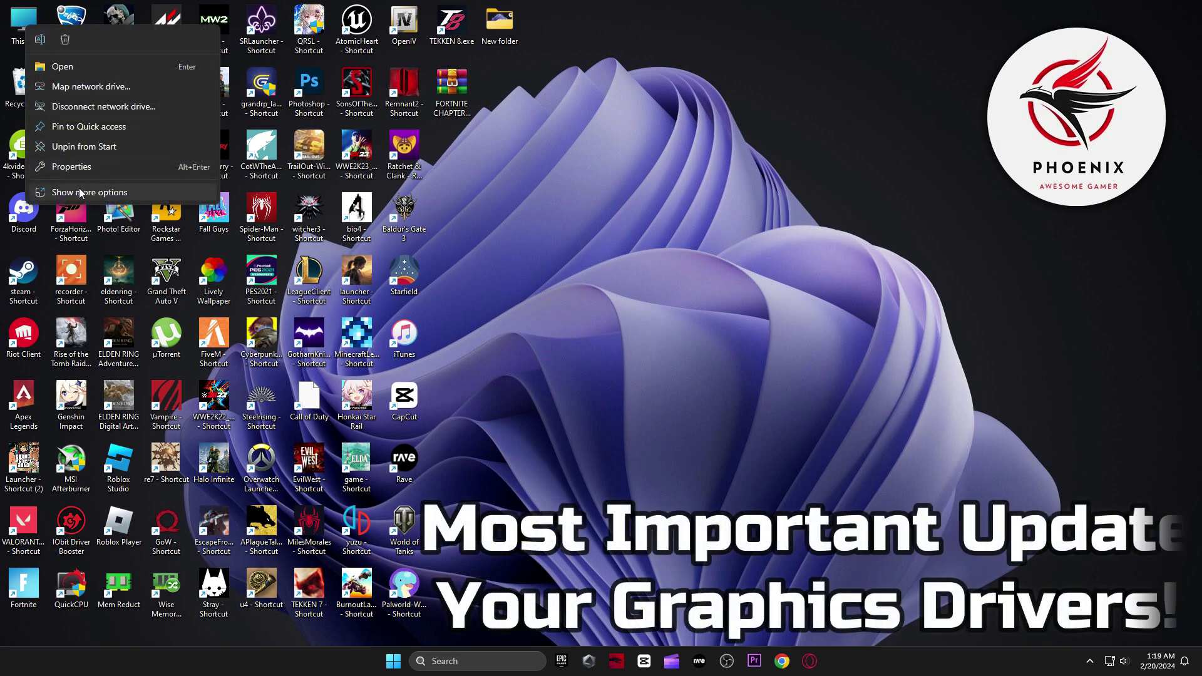
pyautogui.click(74, 63)
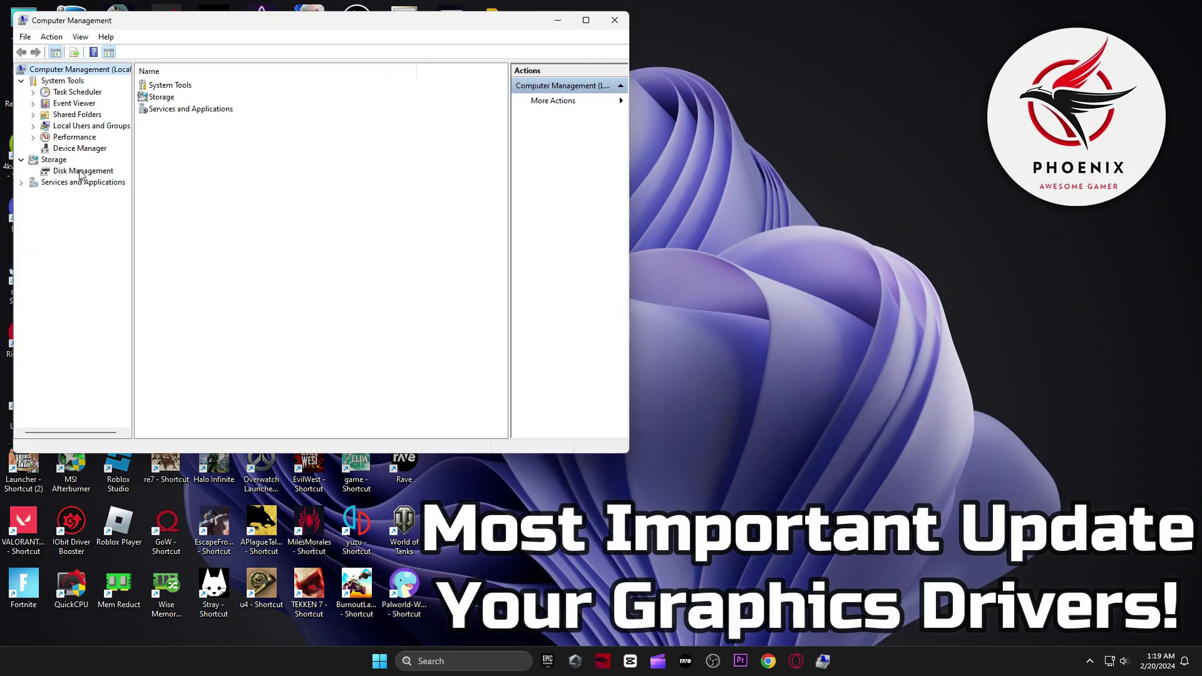
pyautogui.click(72, 150)
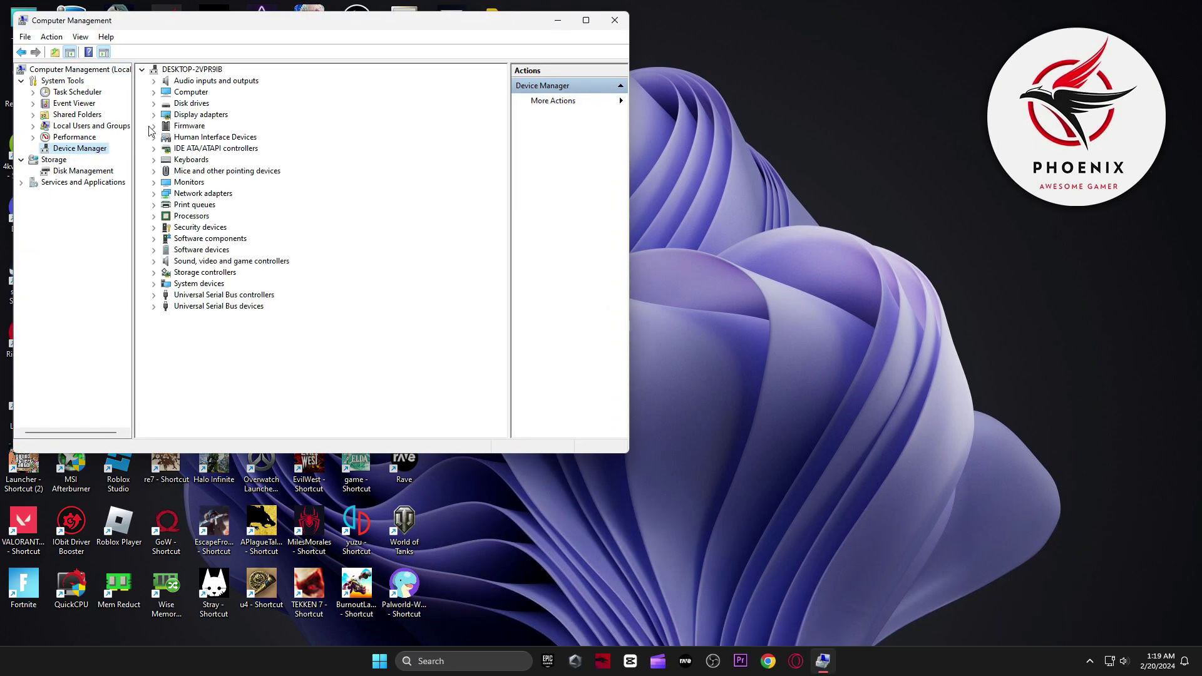
pyautogui.click(154, 116)
pyautogui.rightClick(218, 127)
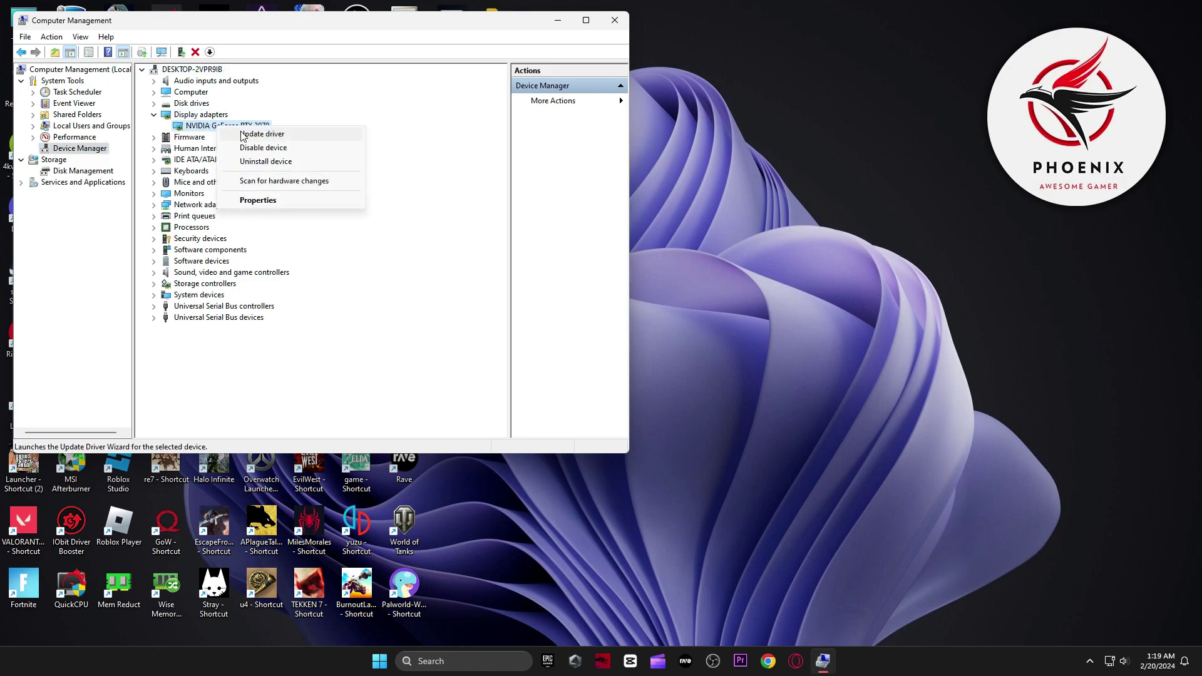
pyautogui.click(251, 138)
pyautogui.click(335, 207)
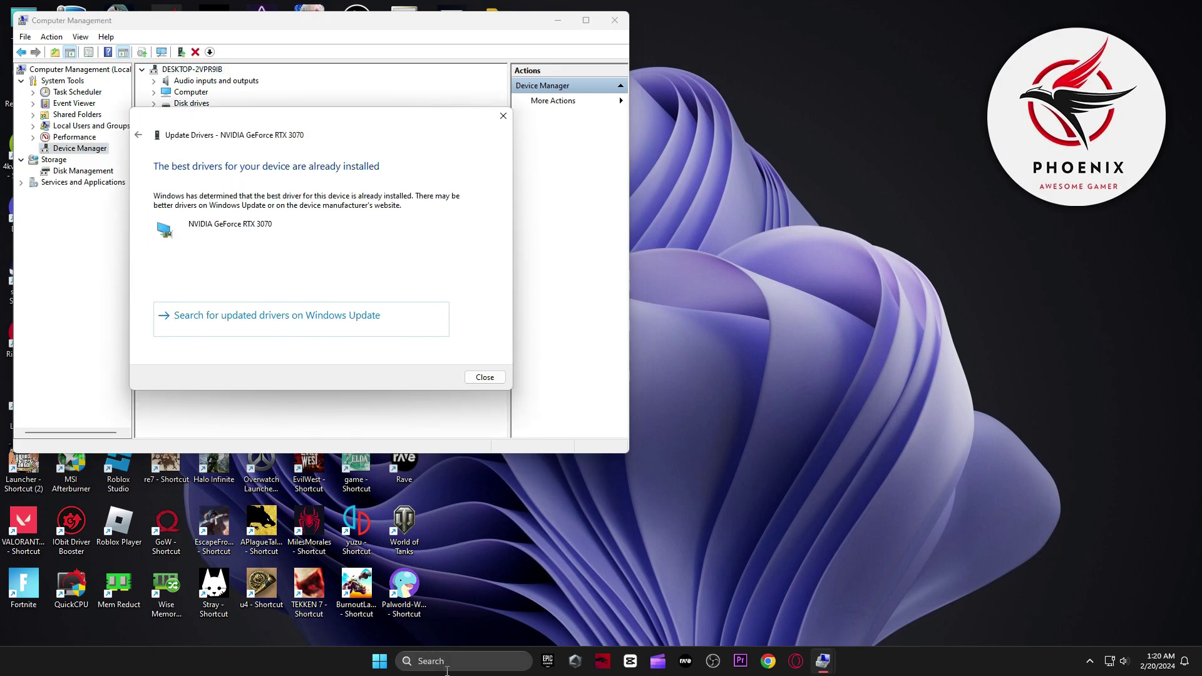
# - Check for graphics driver updates in GeForce Experience, and close it along with the driver wizard and Computer Management
pyautogui.click(447, 665)
pyautogui.write('ge')
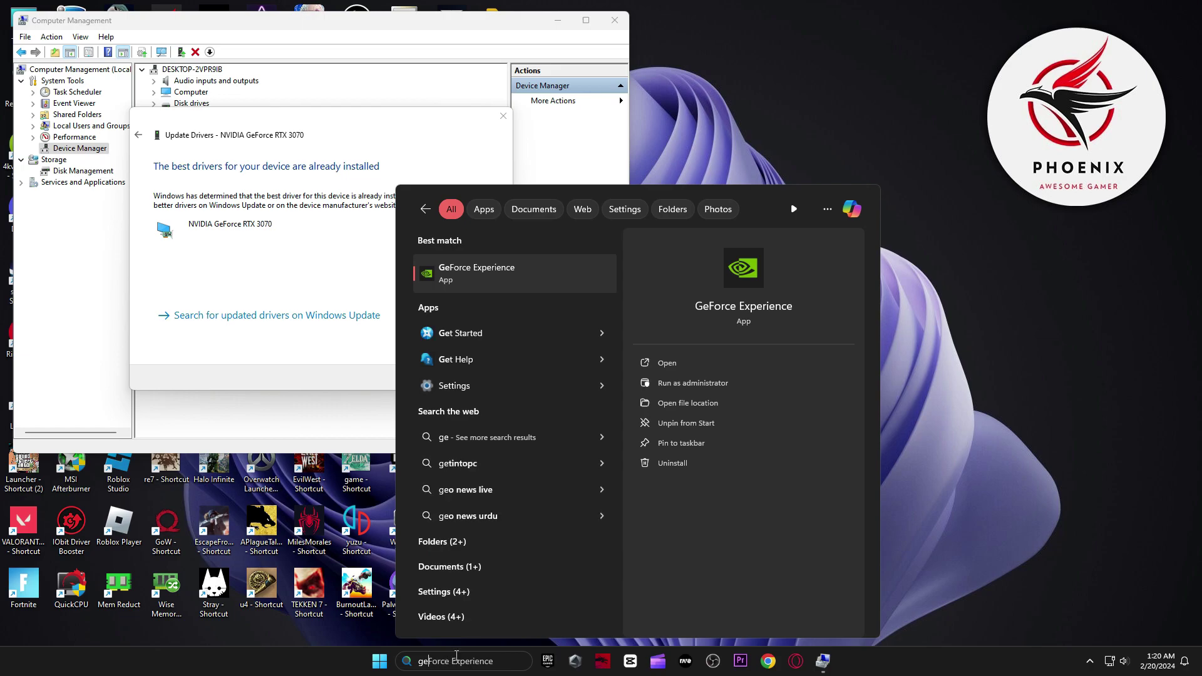
pyautogui.click(509, 273)
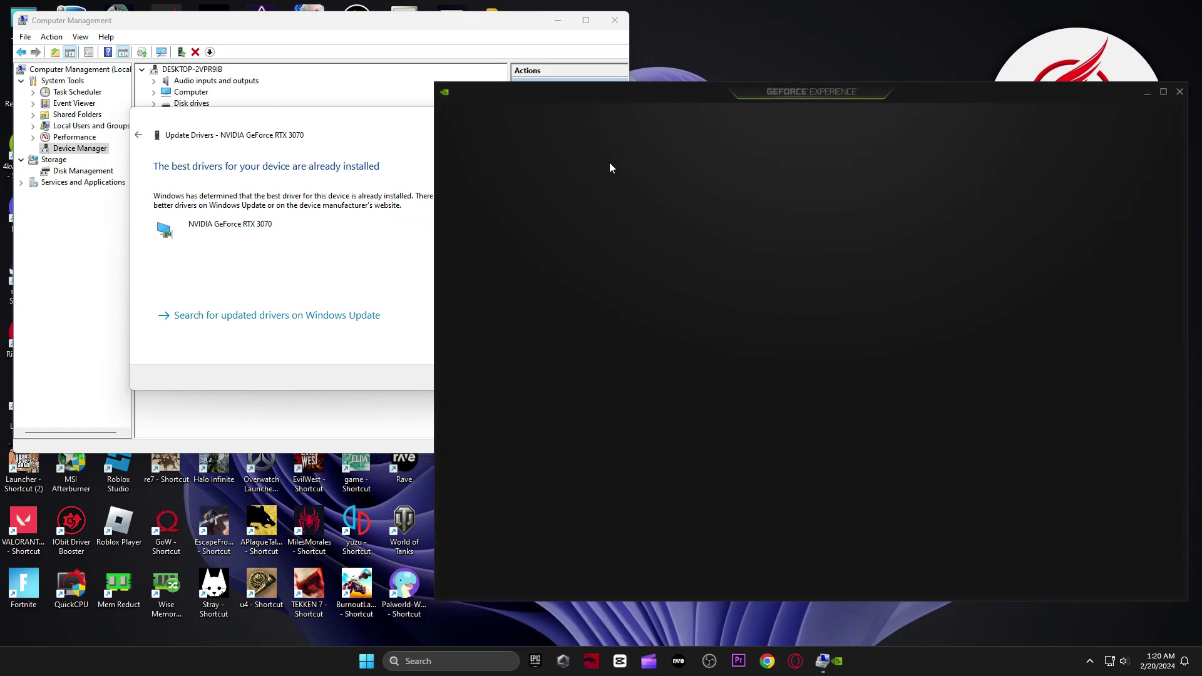
pyautogui.moveTo(923, 99); pyautogui.dragTo(722, 102)
pyautogui.click(332, 123)
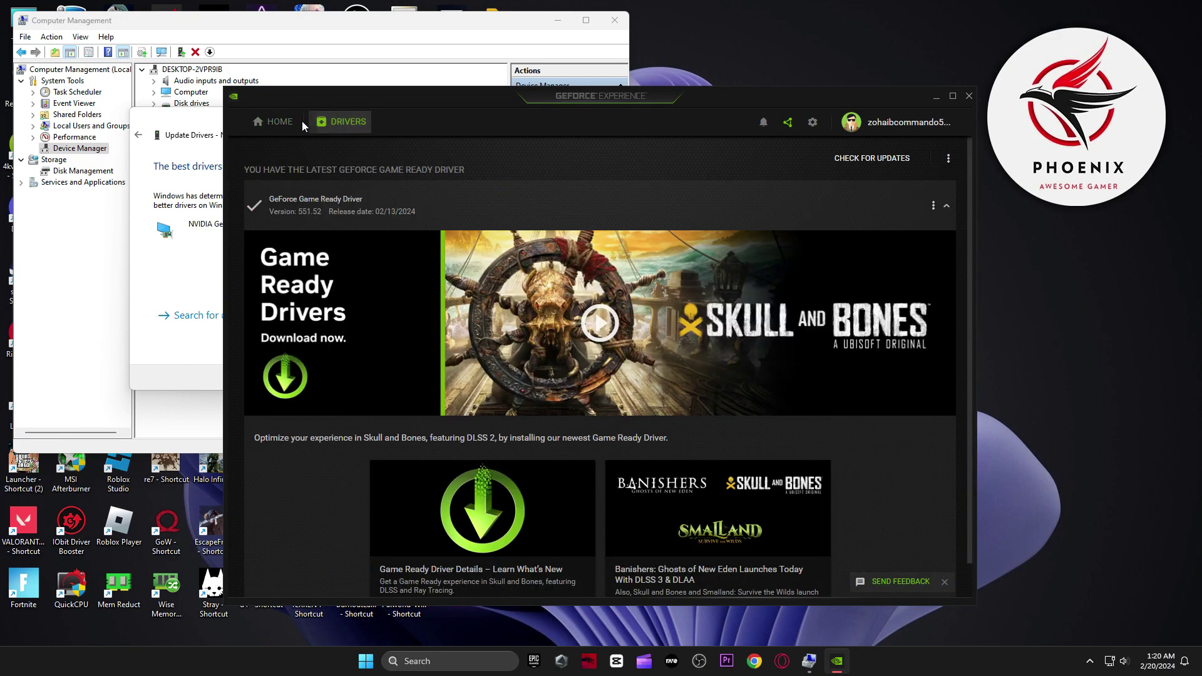
pyautogui.click(843, 166)
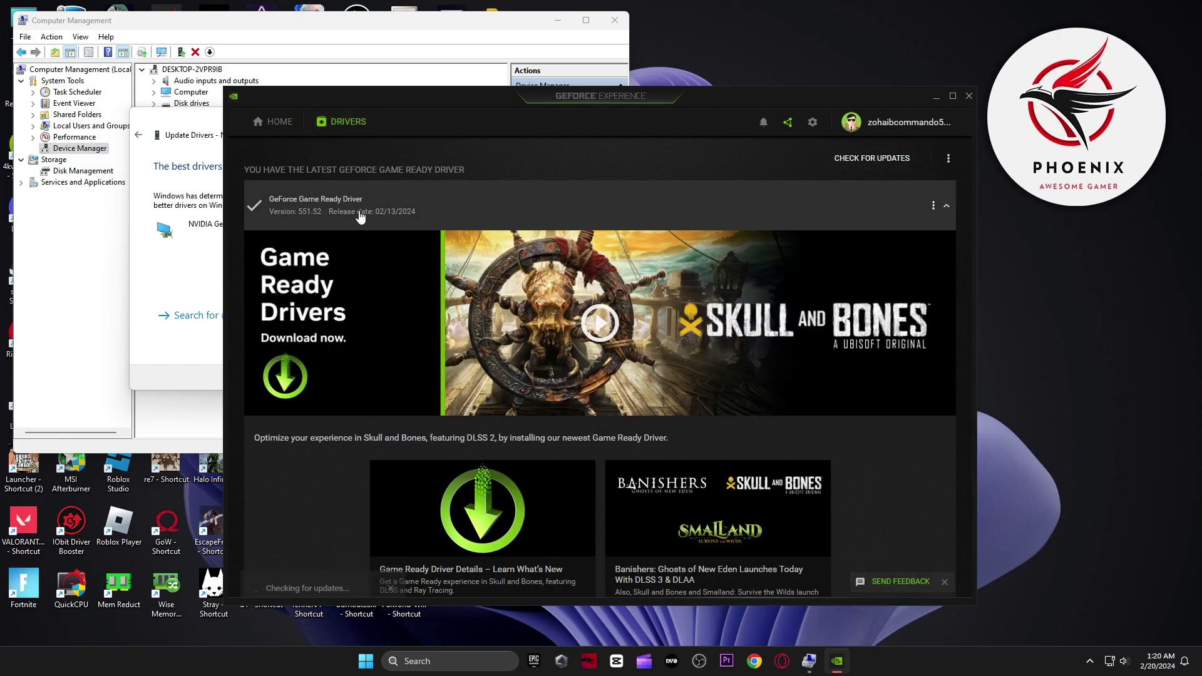
pyautogui.click(969, 96)
pyautogui.click(486, 373)
pyautogui.click(615, 20)
# - Extract the FORTNITE CHAPTER 5 FPS BOOST PACK BY PHOENIX archive on the desktop and move the extracted folder into the open area
pyautogui.moveTo(451, 94); pyautogui.dragTo(675, 194)
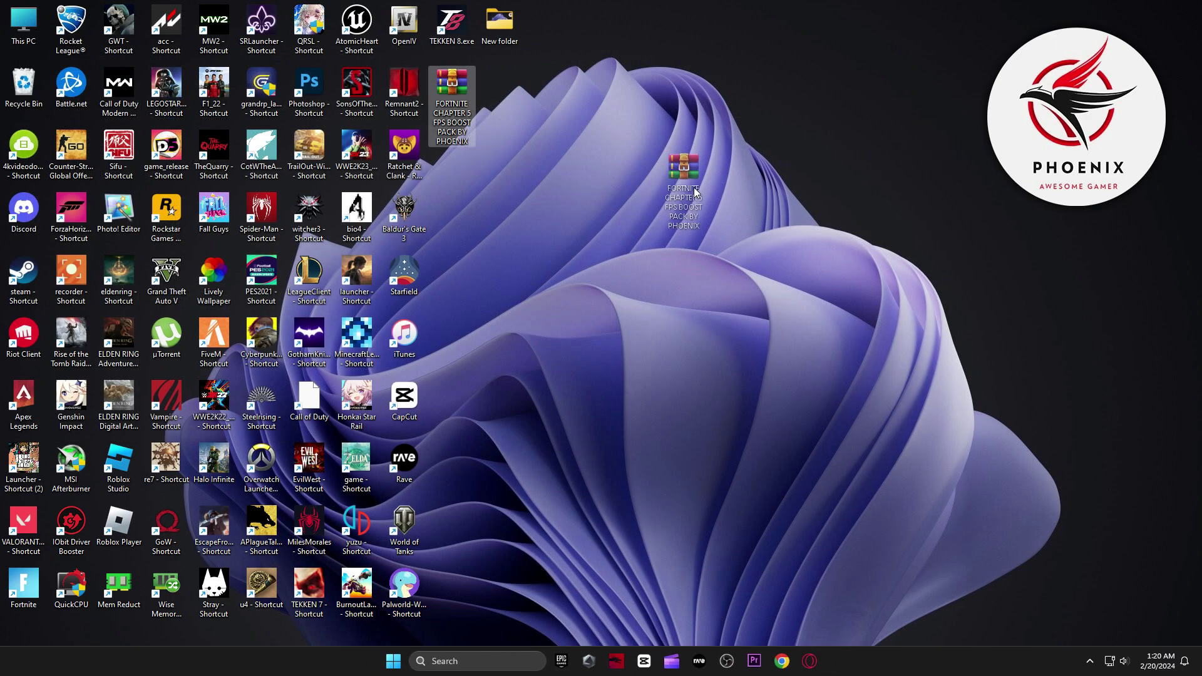
pyautogui.moveTo(639, 155); pyautogui.dragTo(642, 158)
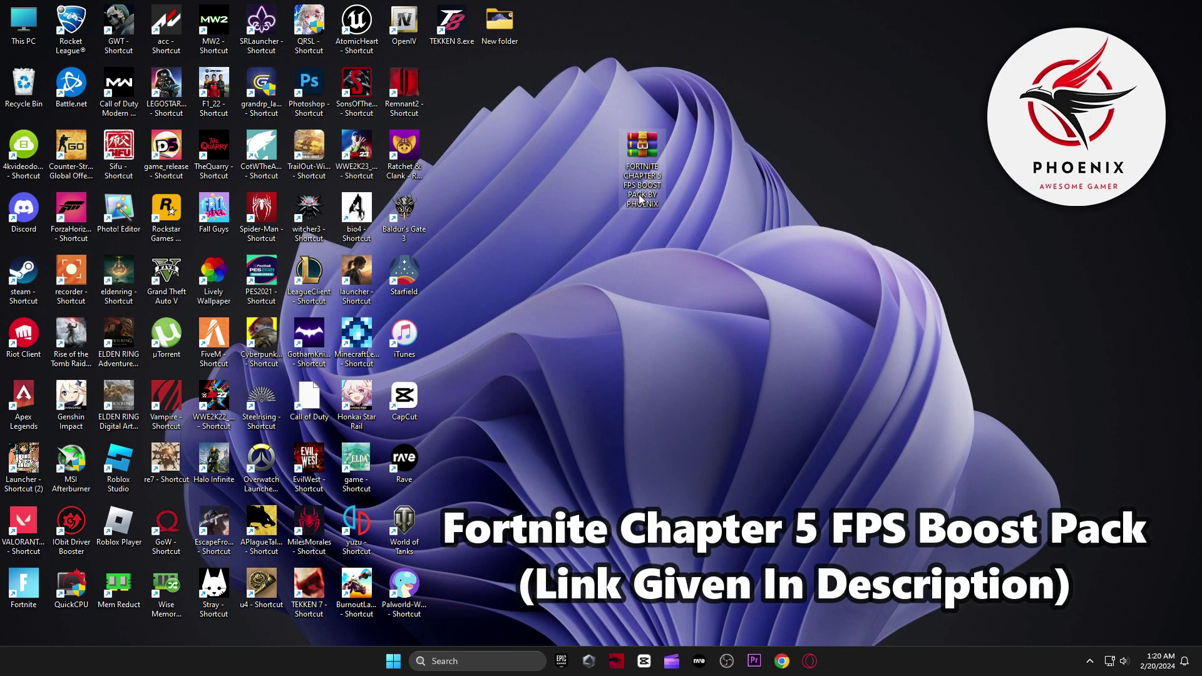
pyautogui.rightClick(640, 166)
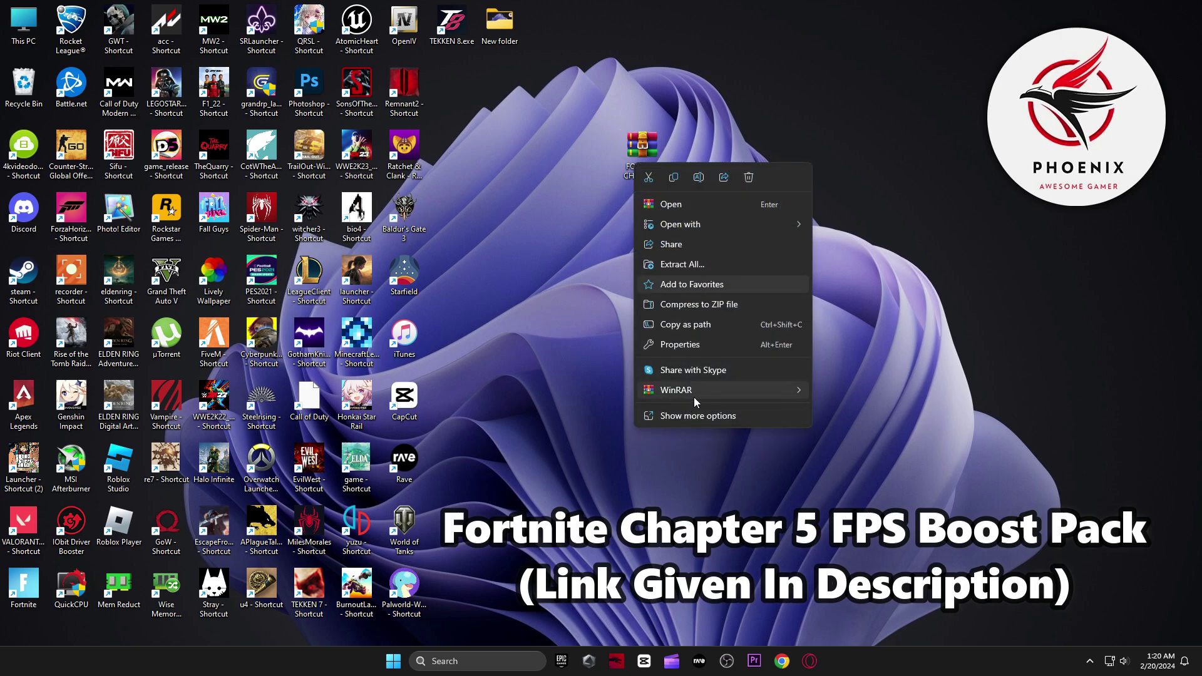
pyautogui.moveTo(800, 389)
pyautogui.click(870, 453)
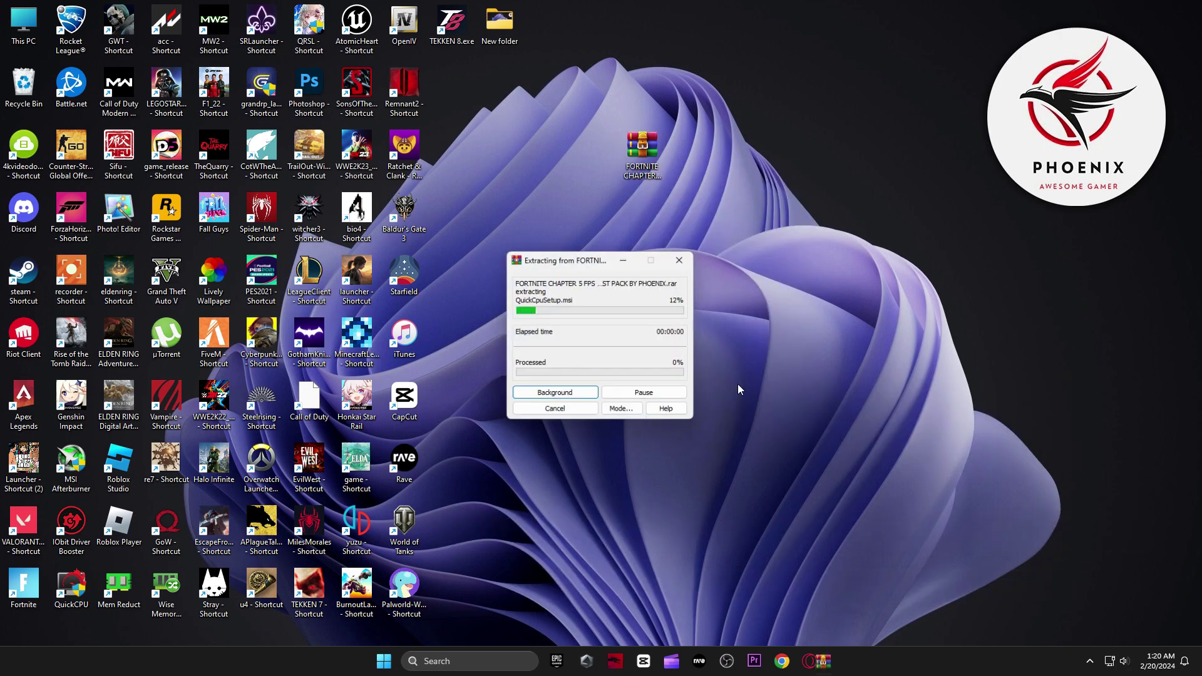
pyautogui.moveTo(465, 108); pyautogui.dragTo(593, 168)
# - Open Create A Restore Point from the pack's 0 Start folder and confirm system protection as turned on for Local Disk (C:)
pyautogui.doubleClick(592, 149)
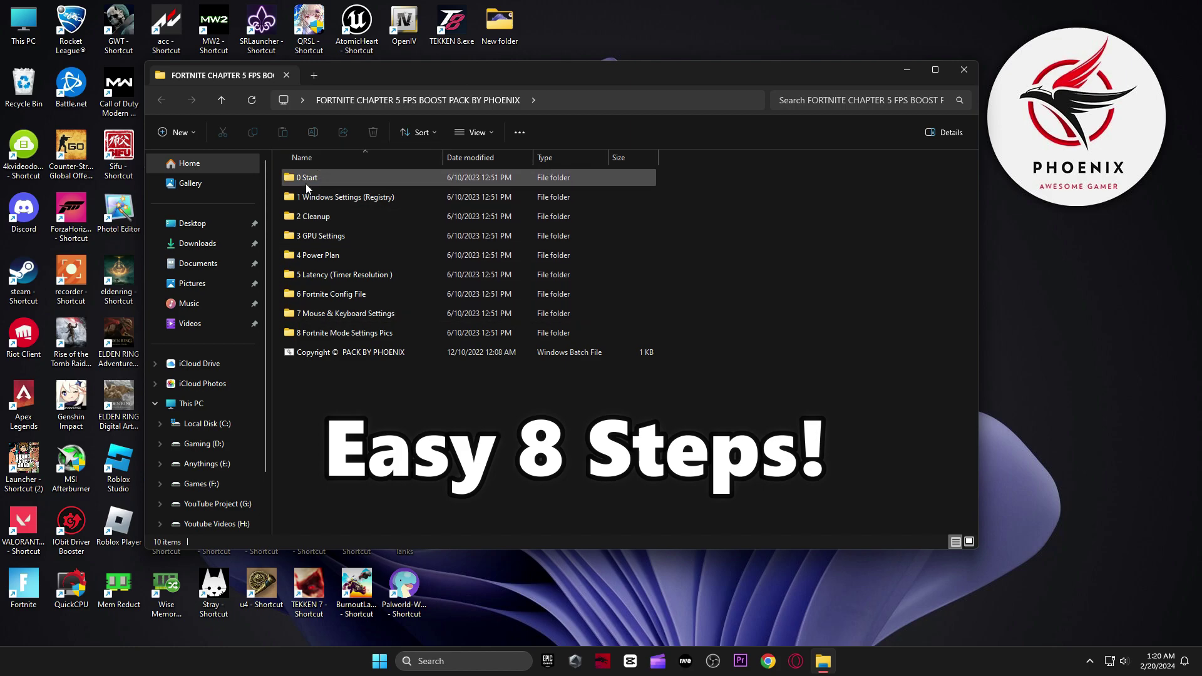
pyautogui.doubleClick(336, 178)
pyautogui.doubleClick(343, 180)
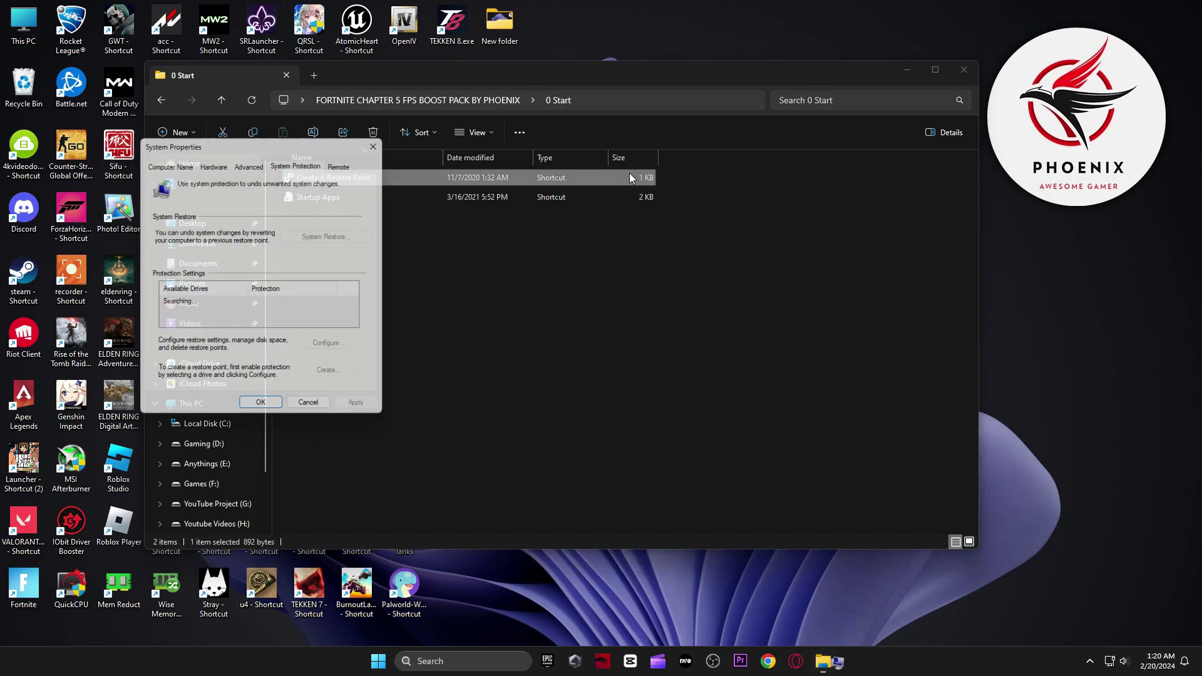
pyautogui.click(906, 75)
pyautogui.moveTo(309, 144); pyautogui.dragTo(689, 96)
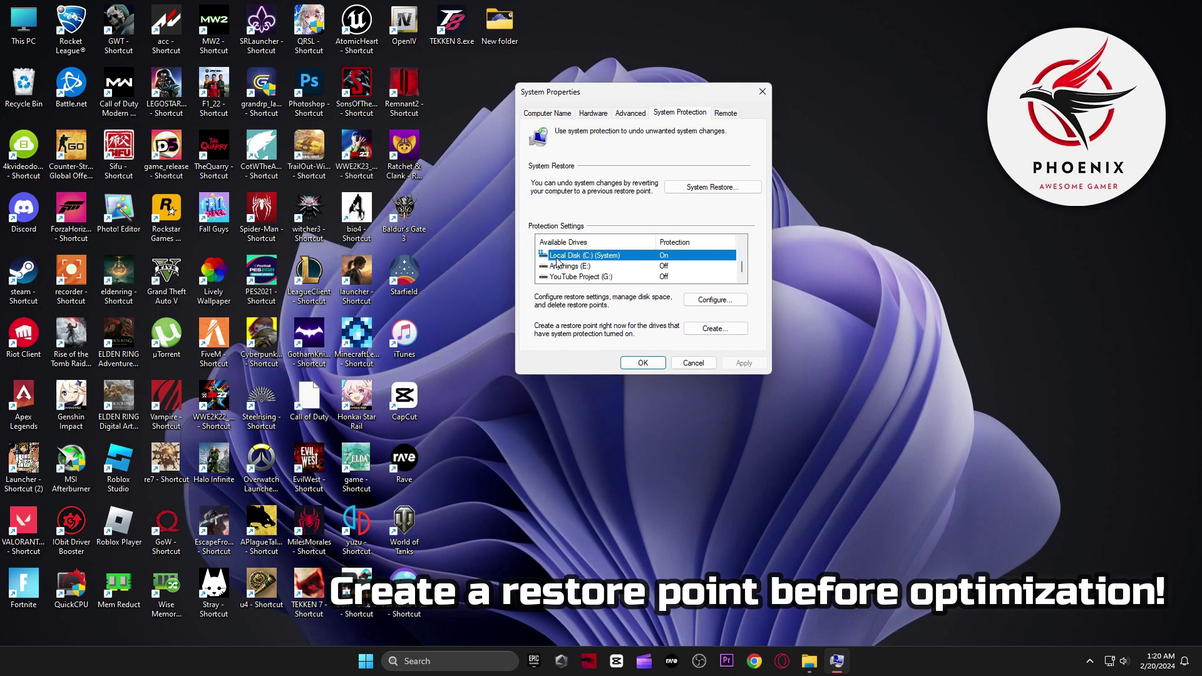
pyautogui.click(722, 301)
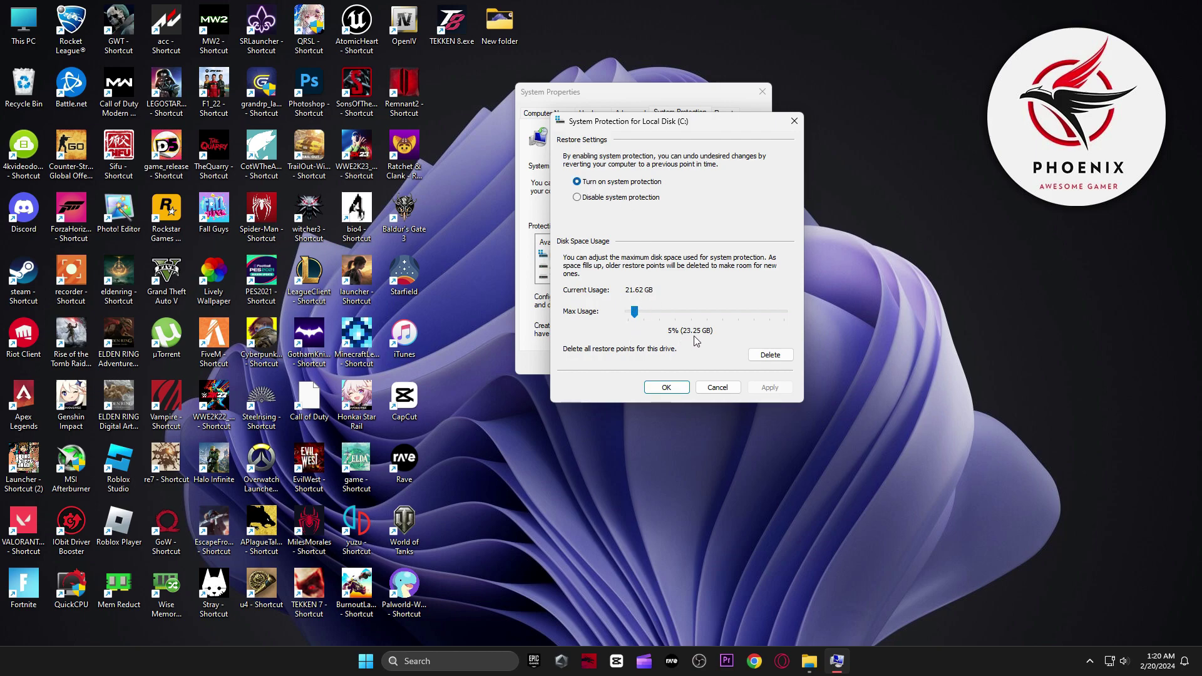
pyautogui.click(664, 389)
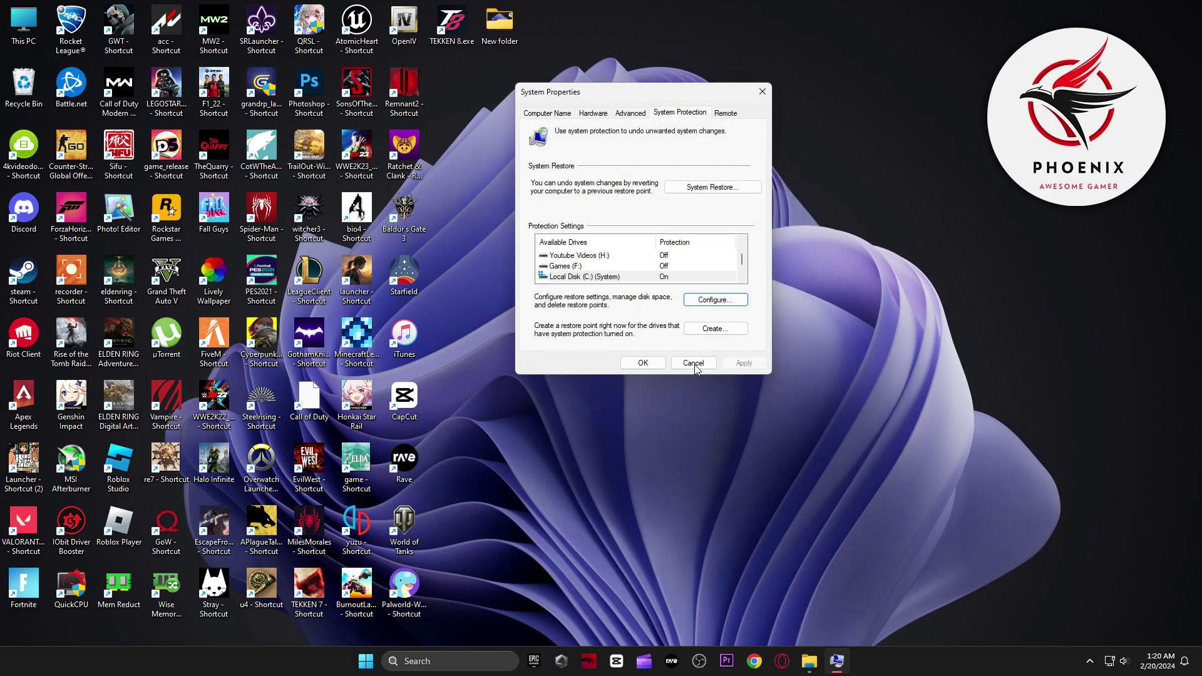
# - Create a restore point described as "backup" and close System Properties
pyautogui.click(708, 332)
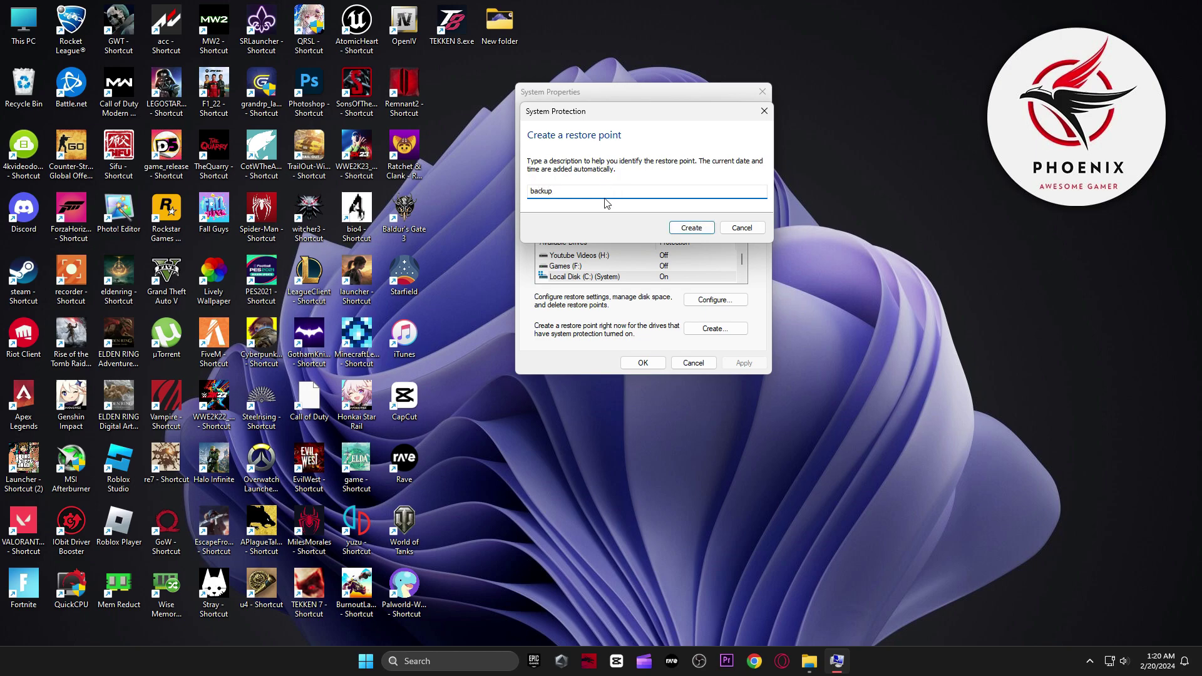
pyautogui.click(692, 227)
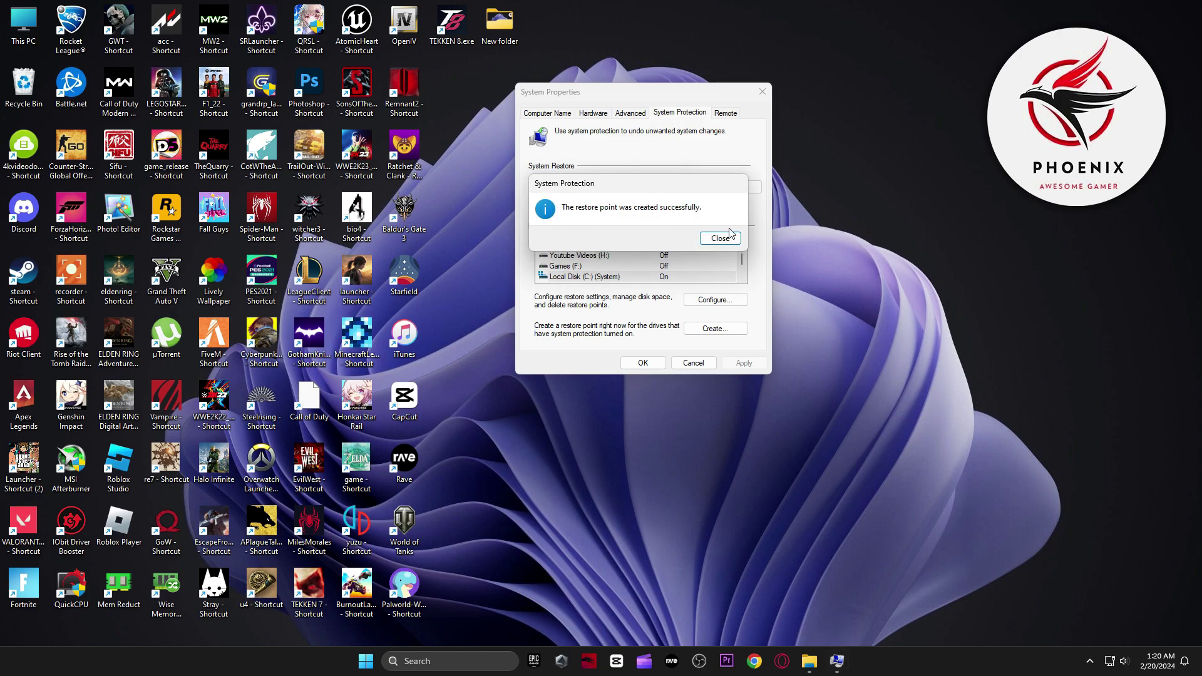
pyautogui.click(727, 237)
pyautogui.click(643, 364)
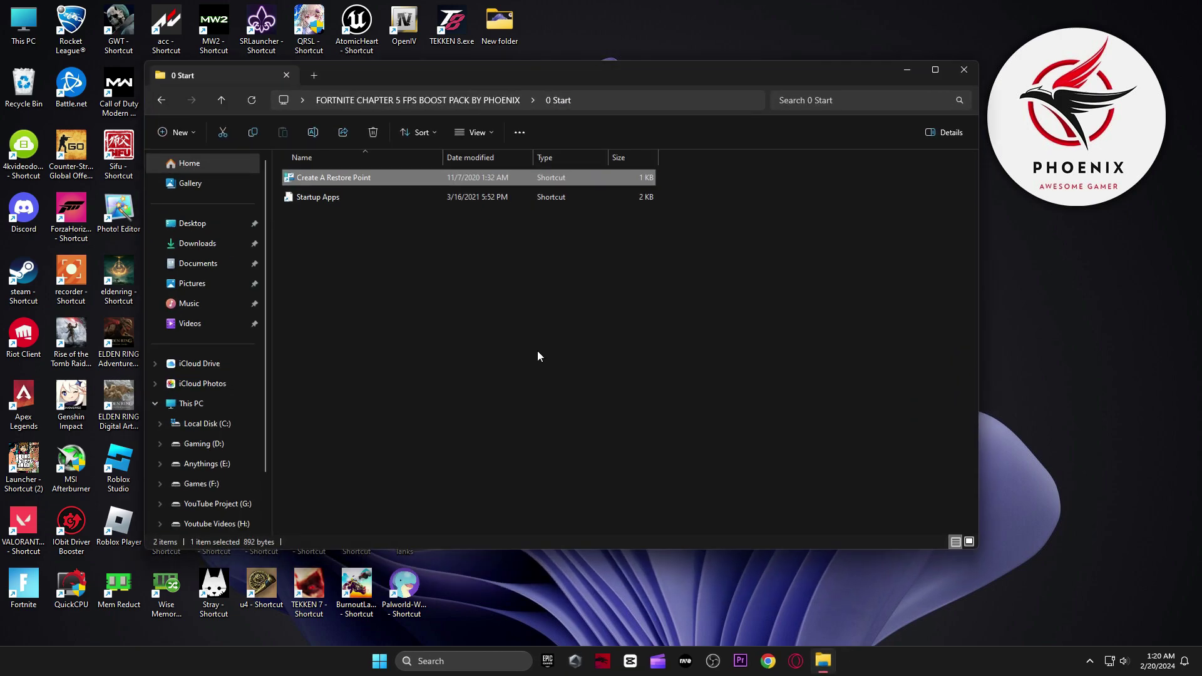
# - Open Startup Apps from the 0 Start folder, review the status of every listed startup app, and close Task Manager
pyautogui.doubleClick(345, 197)
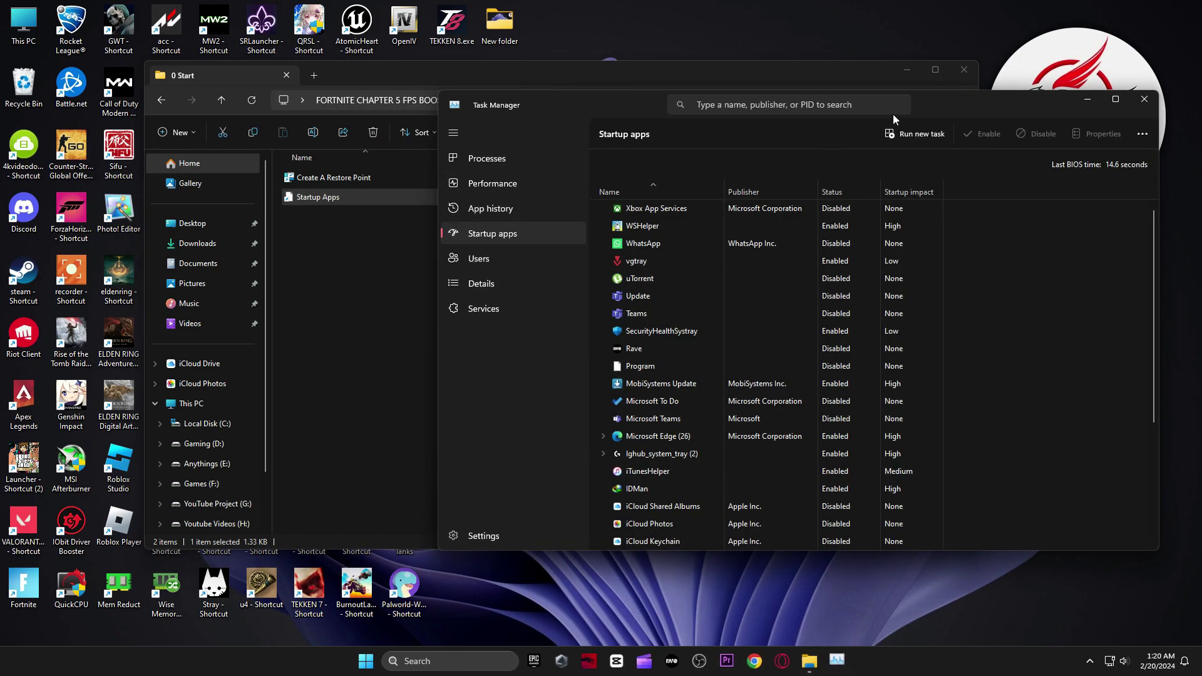
pyautogui.moveTo(837, 122); pyautogui.dragTo(791, 118)
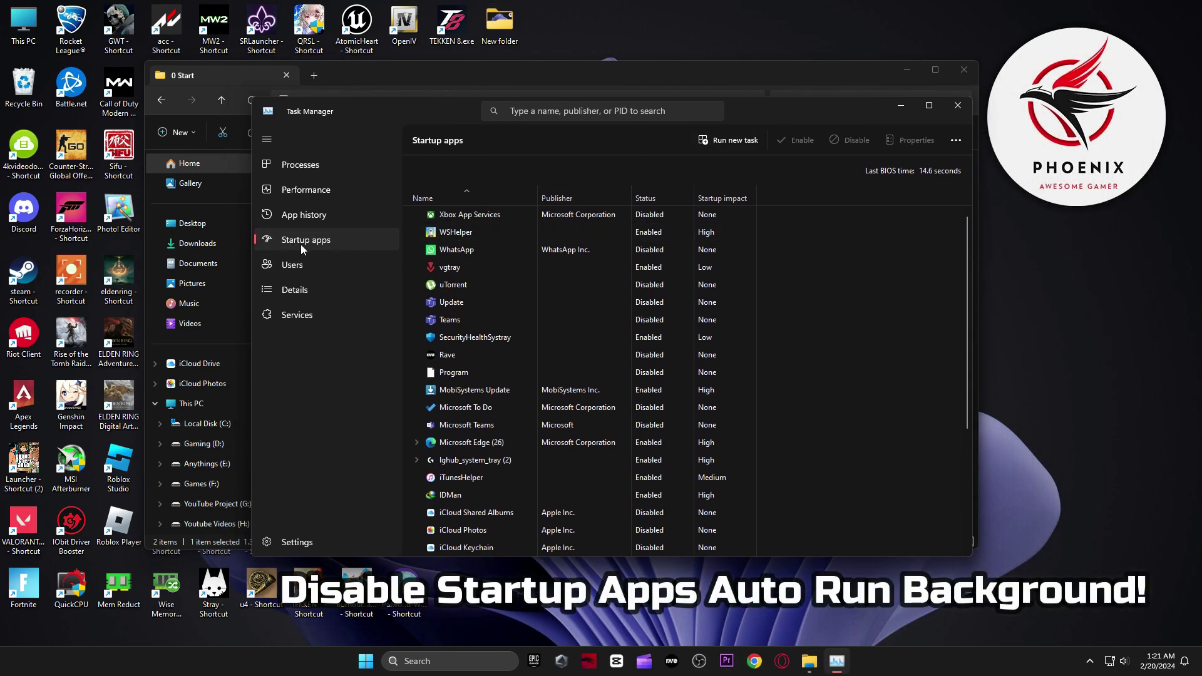
pyautogui.scroll(-4, 623, 313)
pyautogui.scroll(4, 689, 388)
pyautogui.click(649, 285)
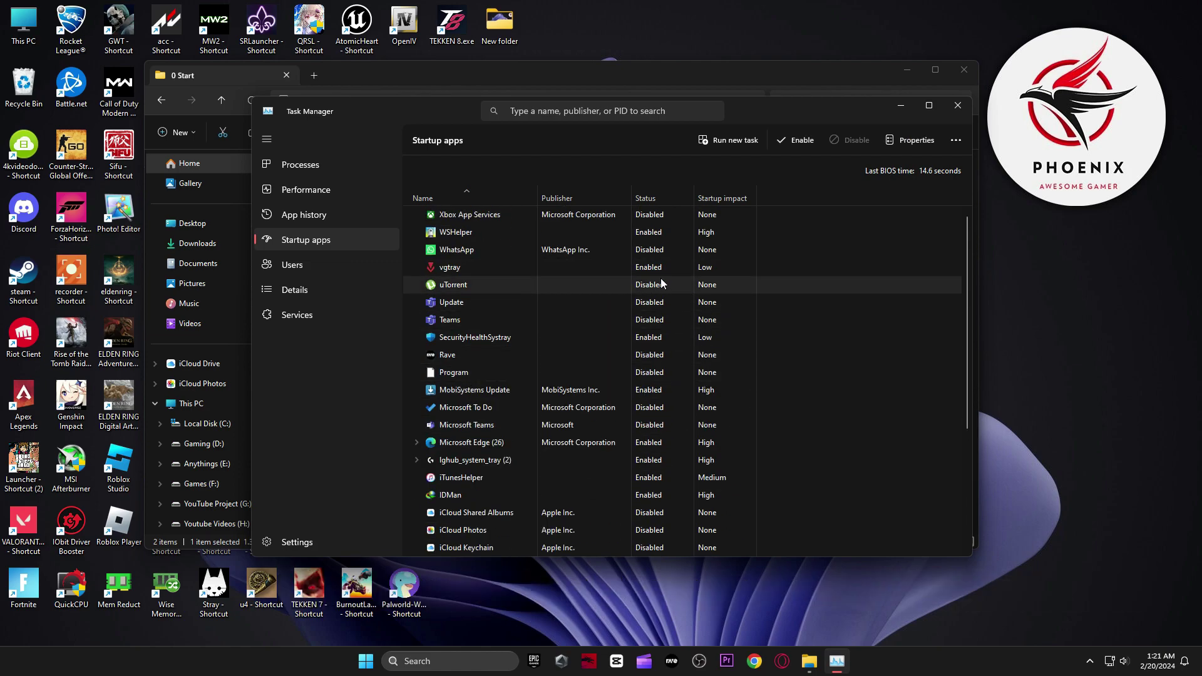
pyautogui.click(796, 139)
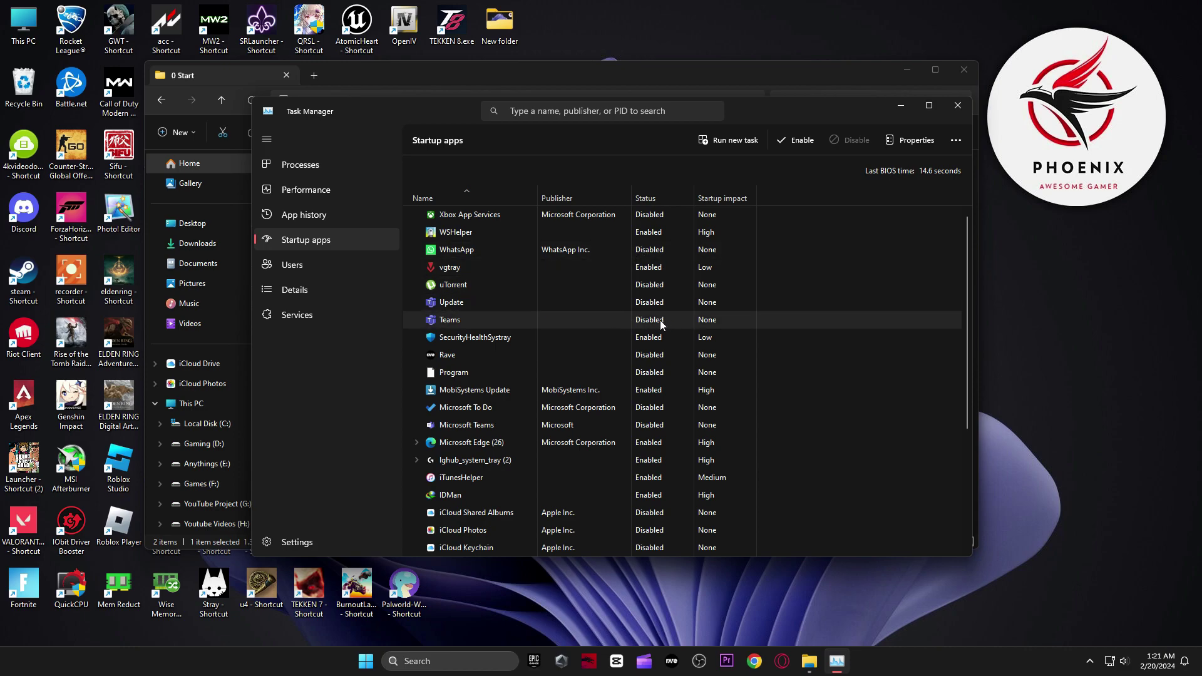
pyautogui.scroll(-2, 673, 349)
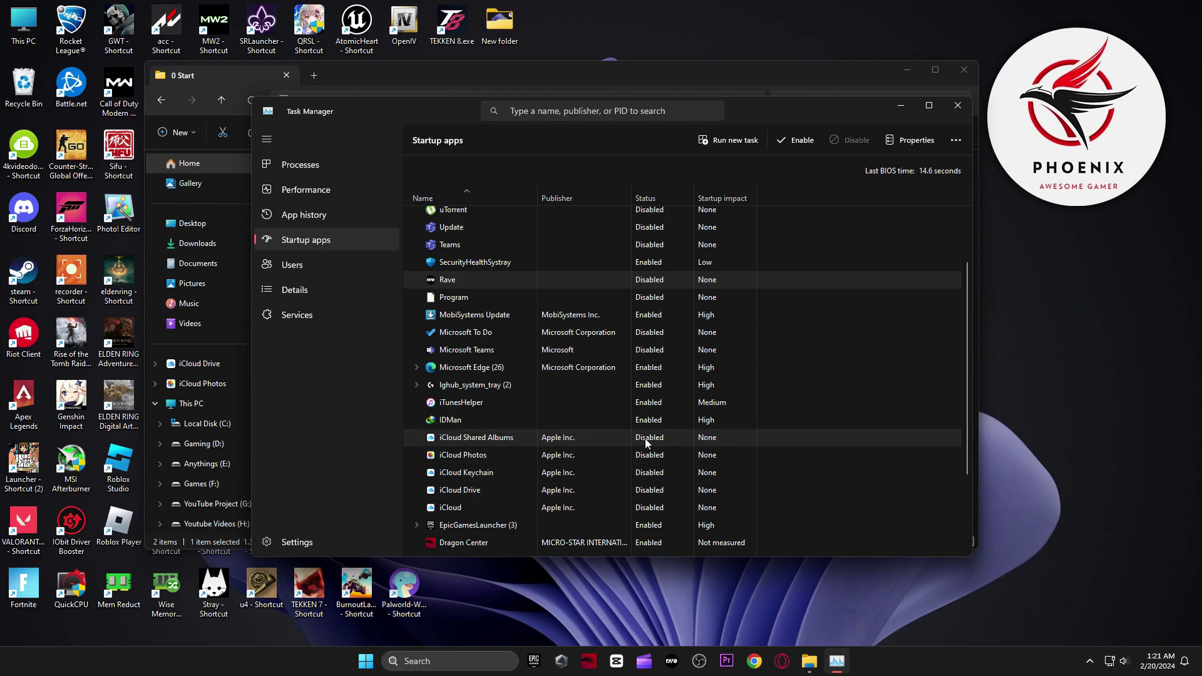
pyautogui.scroll(-3, 645, 487)
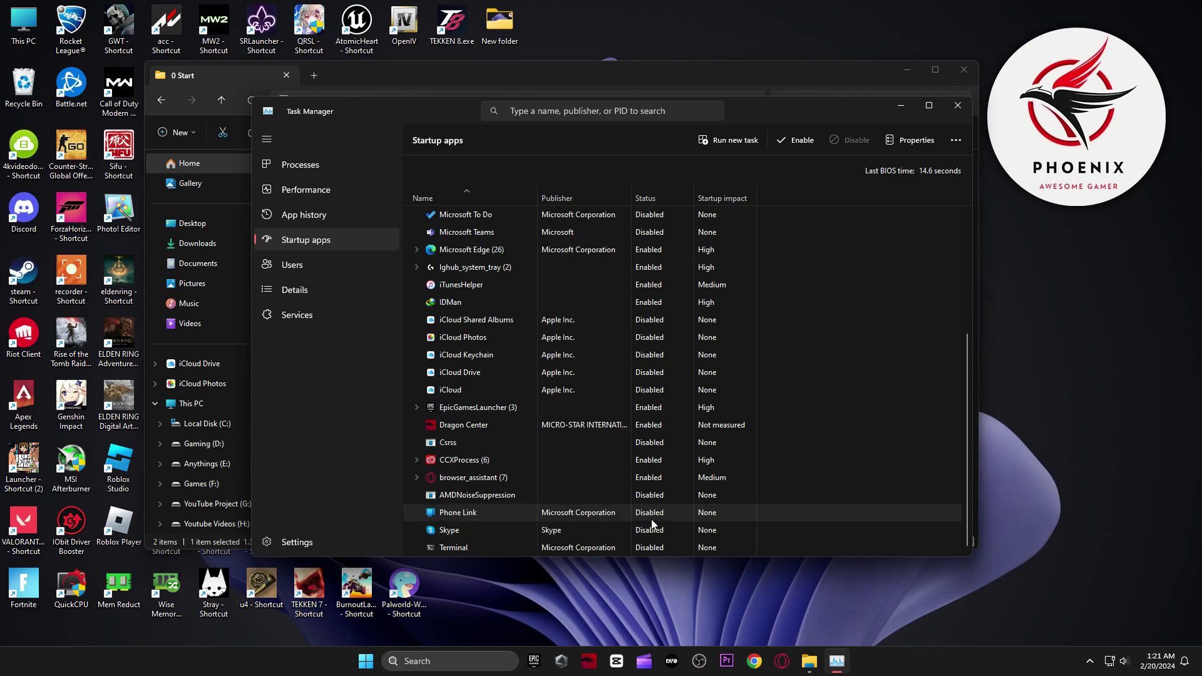
pyautogui.click(958, 107)
# - Open the pack's 1 Windows Settings (Registry) folder and look through the System page of Windows Settings
pyautogui.click(162, 101)
pyautogui.doubleClick(321, 198)
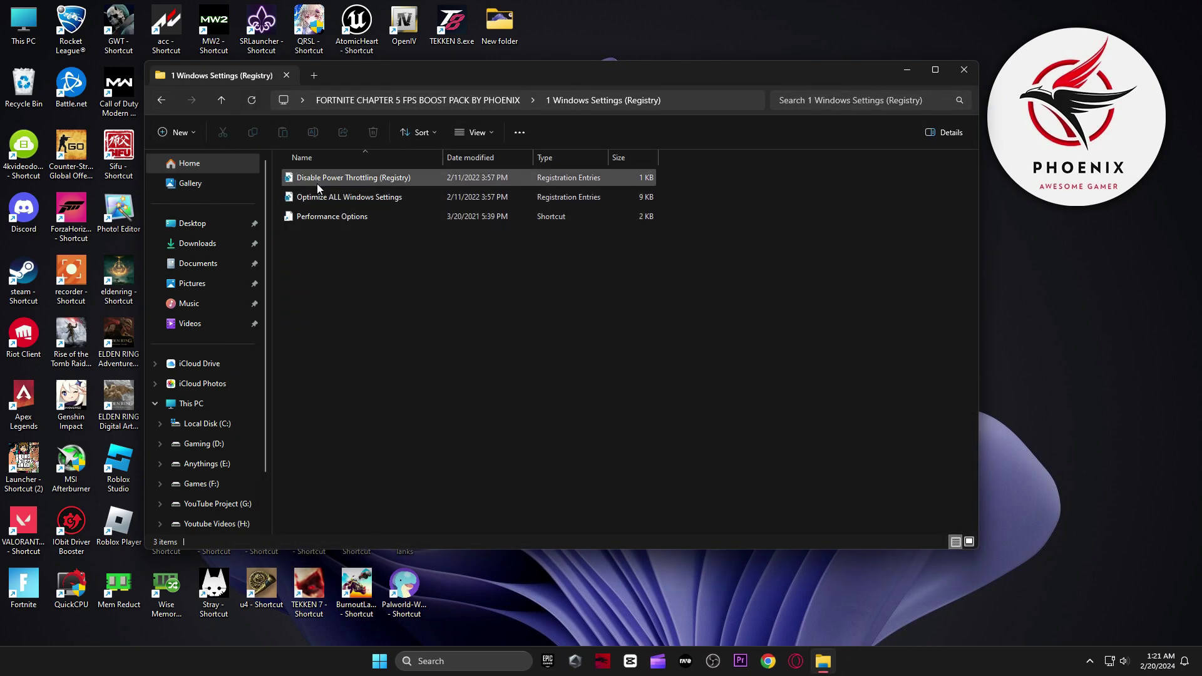
pyautogui.click(380, 661)
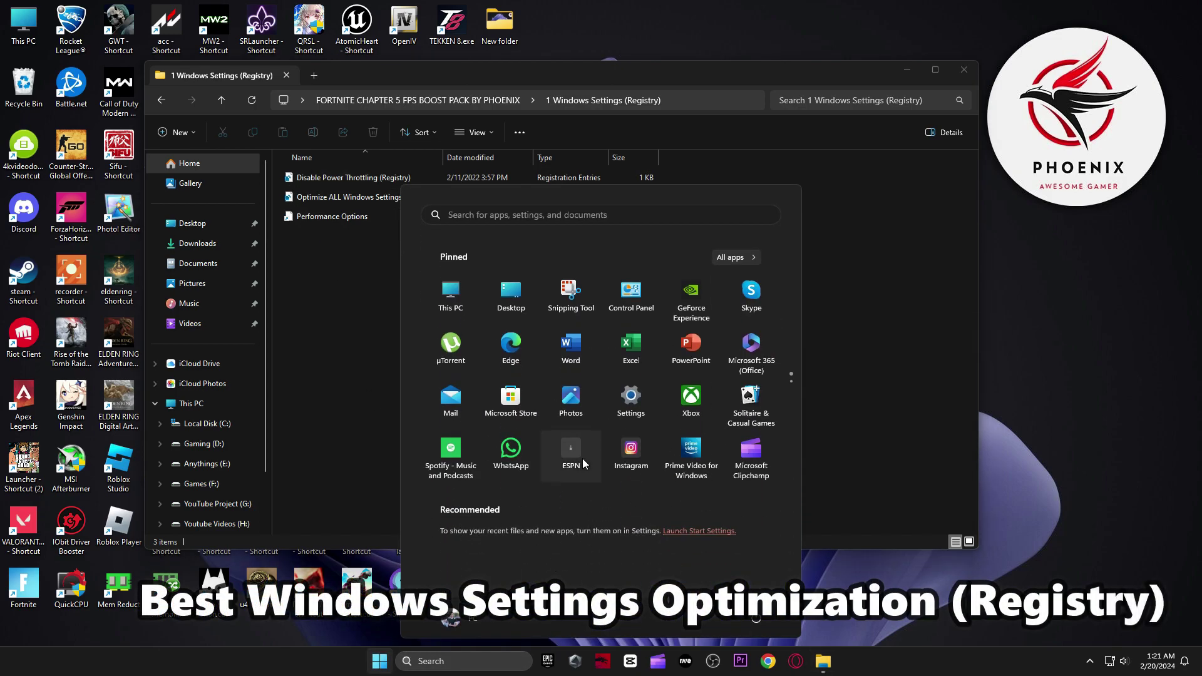
pyautogui.click(631, 401)
pyautogui.click(51, 159)
pyautogui.scroll(-3, 799, 306)
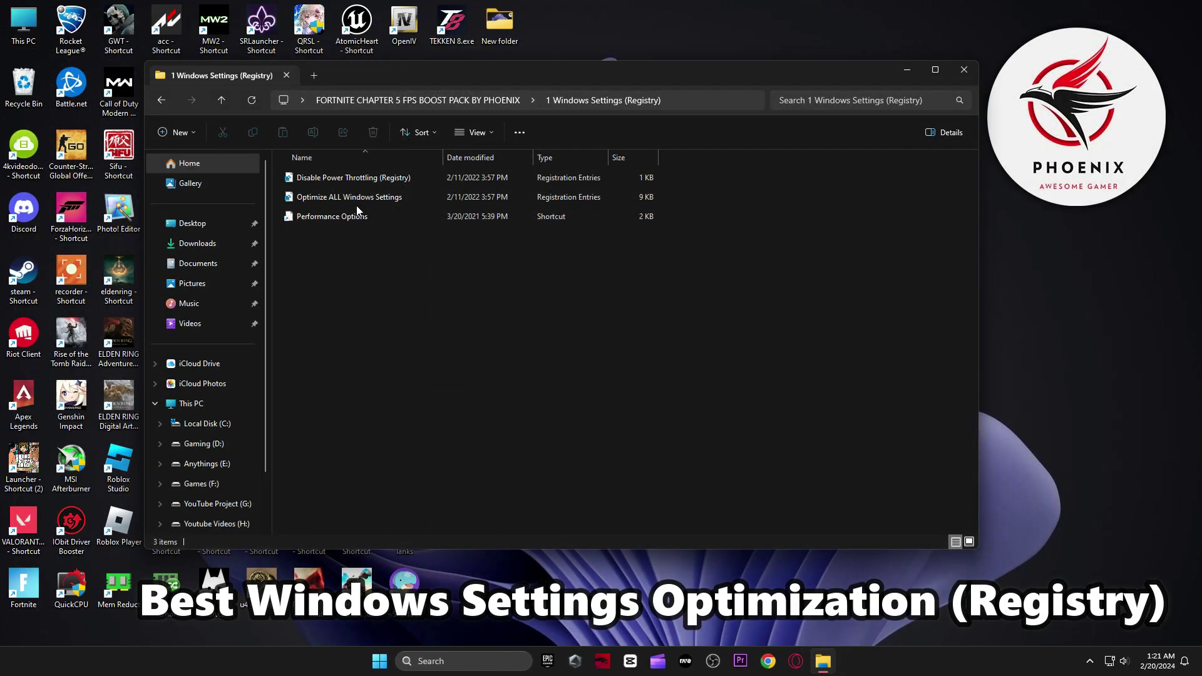
# - Merge the Optimize ALL Windows Settings and Disable Power Throttling (Registry) entries into the Windows registry
pyautogui.doubleClick(356, 202)
pyautogui.click(689, 345)
pyautogui.click(738, 332)
pyautogui.click(448, 181)
pyautogui.doubleClick(448, 182)
pyautogui.click(694, 346)
pyautogui.click(744, 332)
# - Open Performance Options and confirm the visual effects with "Let Windows choose what's best for my computer" selected
pyautogui.doubleClick(336, 219)
pyautogui.moveTo(167, 20); pyautogui.dragTo(442, 60)
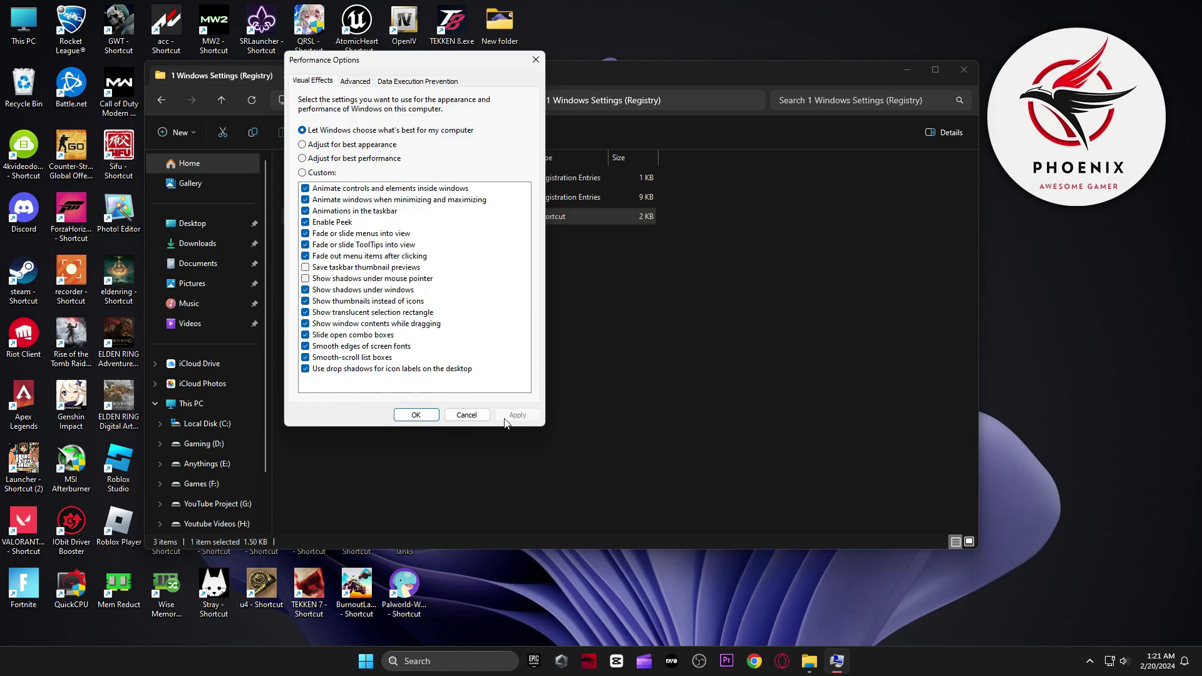
pyautogui.click(417, 415)
# - Run the Delete Prefetch Files, Delete Temporary Files and Delete Windows Update Cache scripts from the pack's 2 Cleanup folder
pyautogui.click(161, 100)
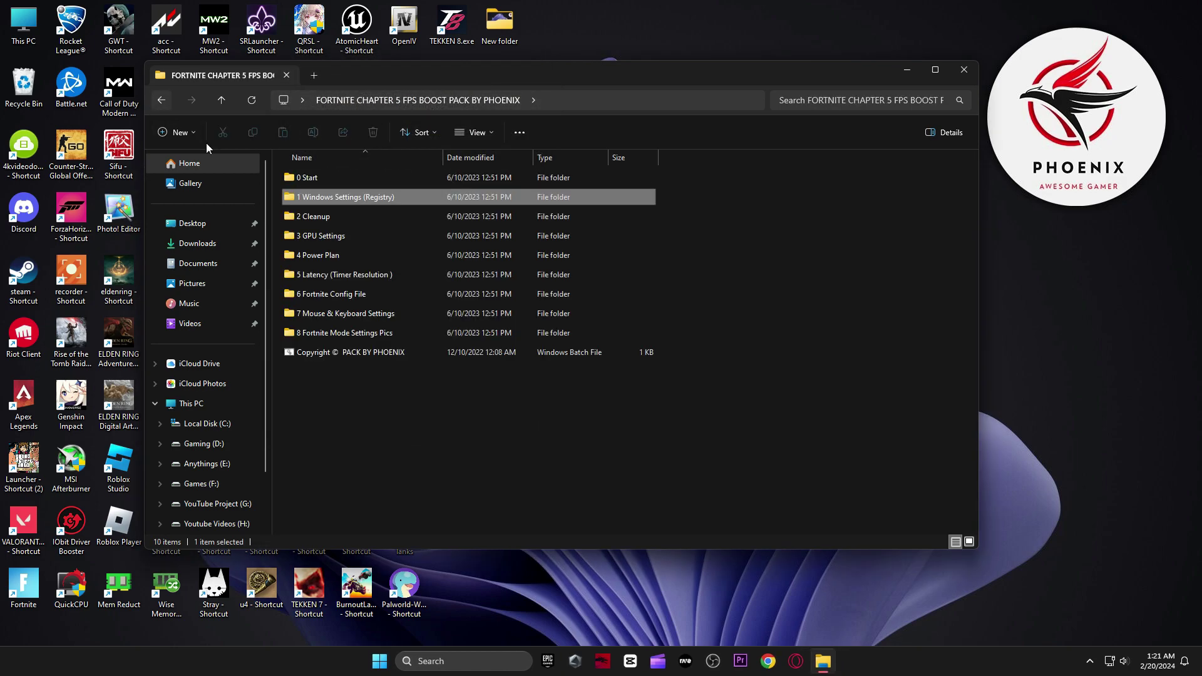
pyautogui.doubleClick(333, 220)
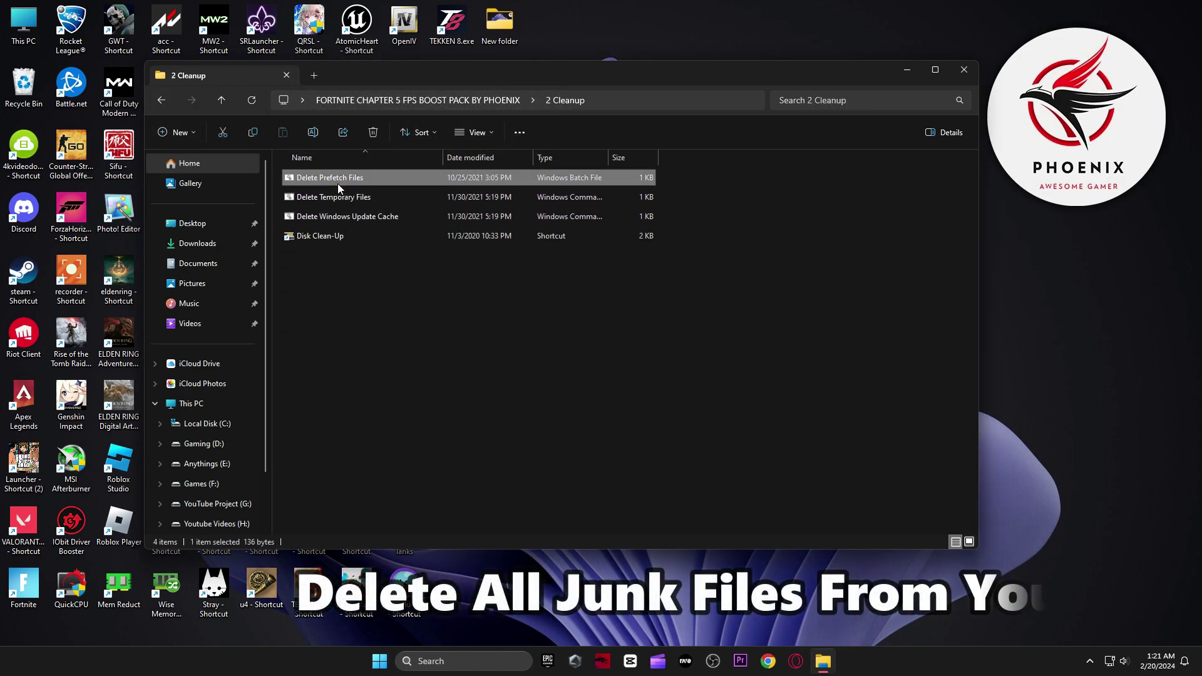
pyautogui.doubleClick(341, 198)
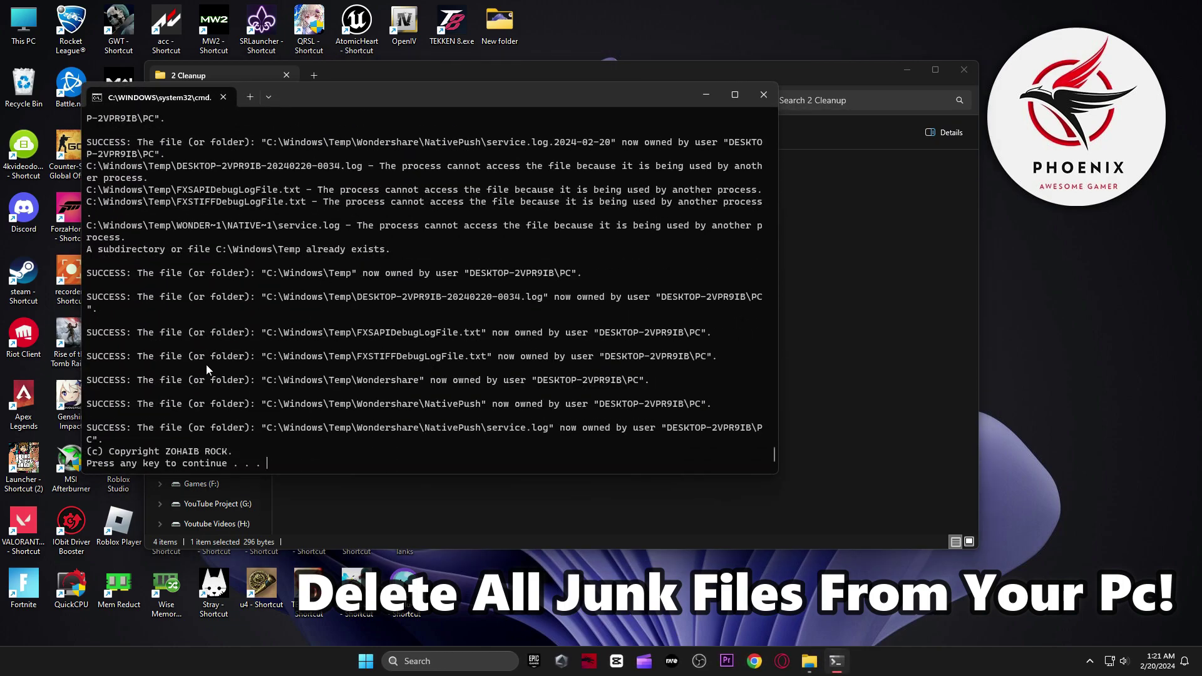
pyautogui.press('Return')
pyautogui.click(340, 216)
pyautogui.doubleClick(341, 217)
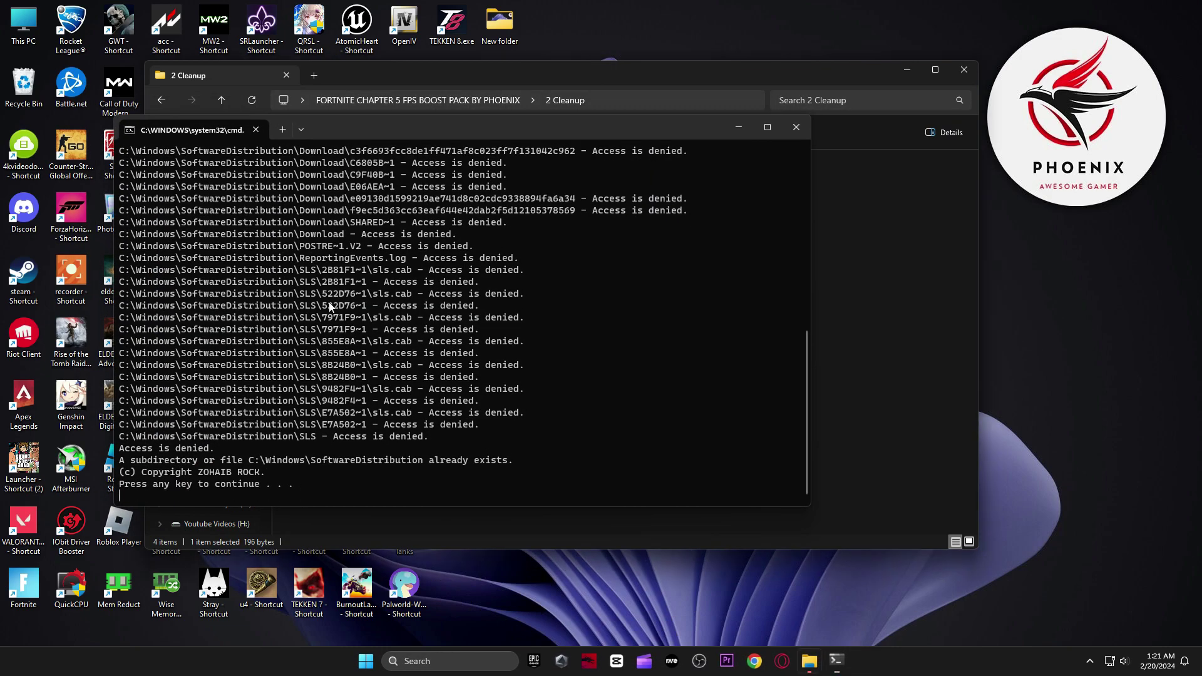
pyautogui.press('Return')
# - Run Disk Clean-Up on drive C: and confirm deletion of the selected file categories
pyautogui.doubleClick(328, 238)
pyautogui.click(907, 70)
pyautogui.click(571, 352)
pyautogui.moveTo(307, 141); pyautogui.dragTo(659, 94)
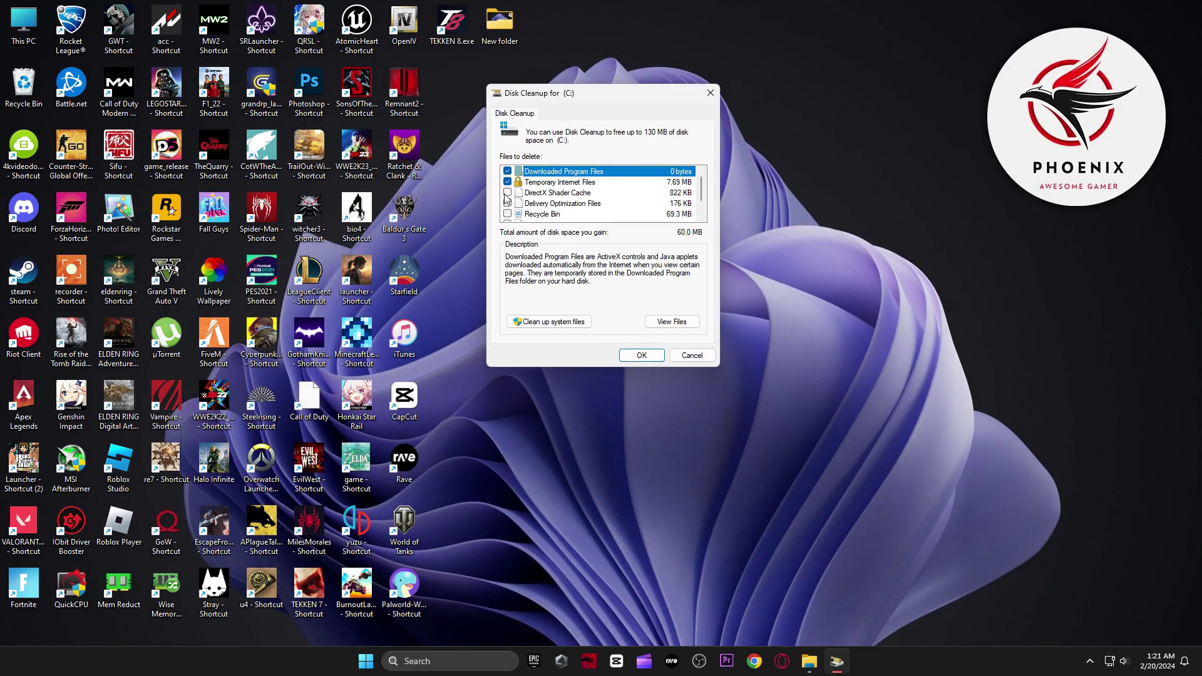
pyautogui.scroll(-1, 508, 216)
pyautogui.click(641, 355)
pyautogui.click(623, 337)
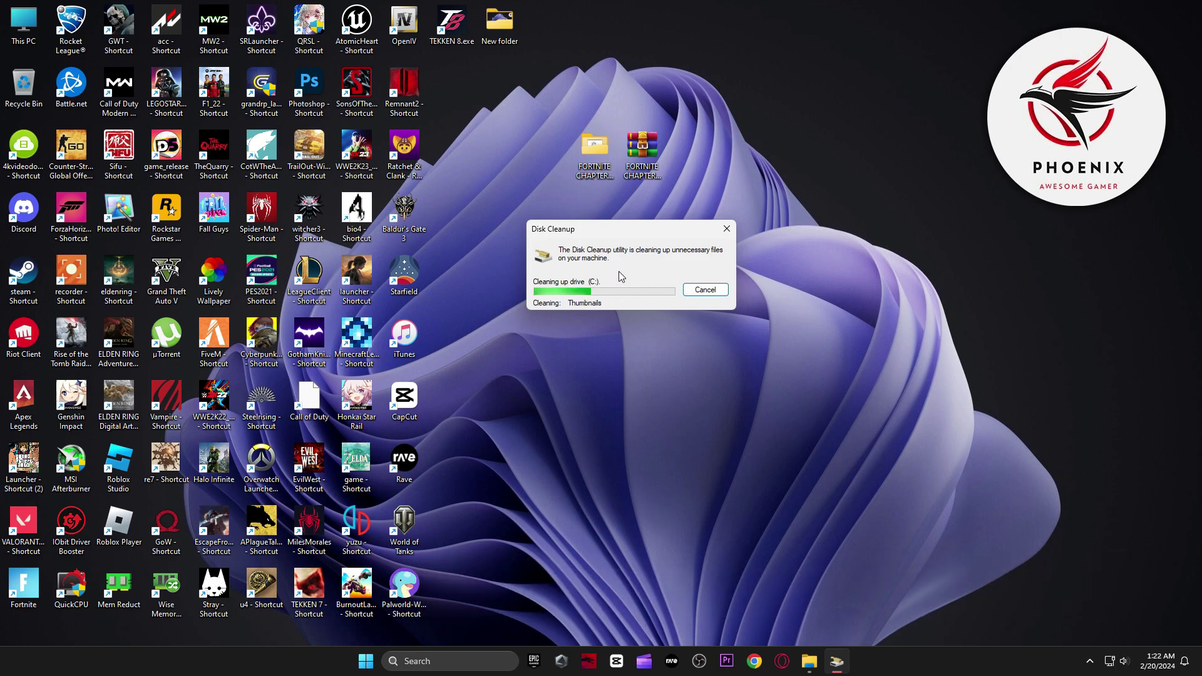
# - Open the pack's 3 GPU Settings folder and view the AMD advance and display setting images
pyautogui.click(823, 661)
pyautogui.click(161, 100)
pyautogui.doubleClick(329, 236)
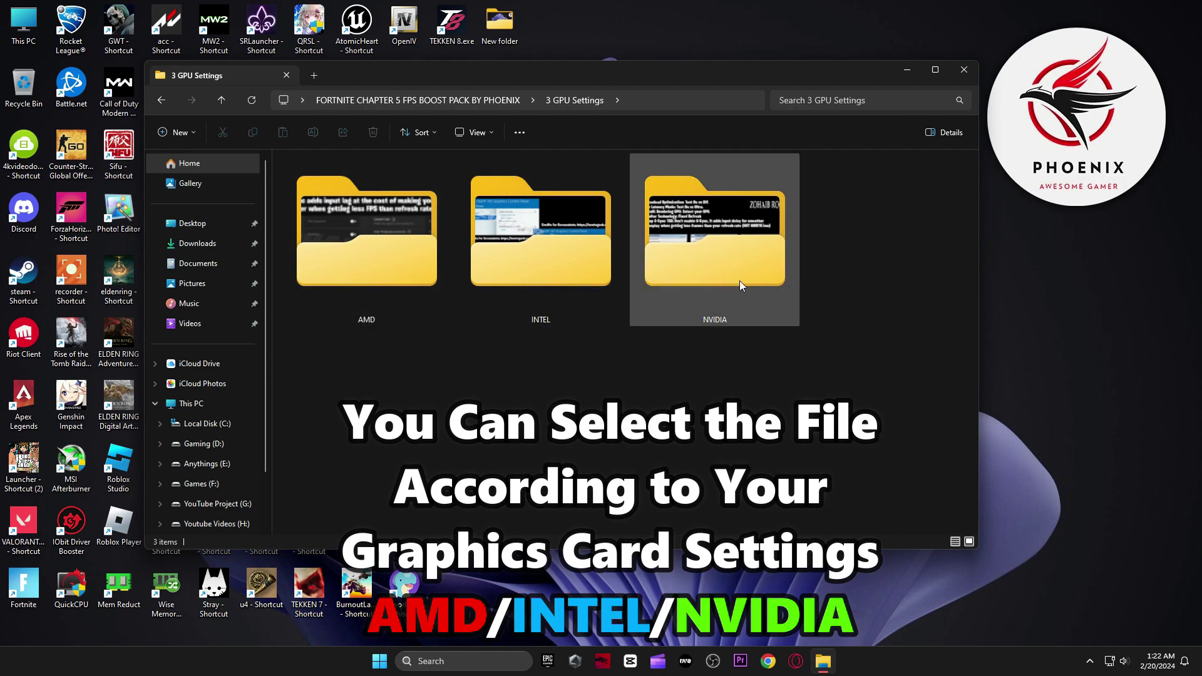
pyautogui.doubleClick(332, 247)
pyautogui.click(317, 199)
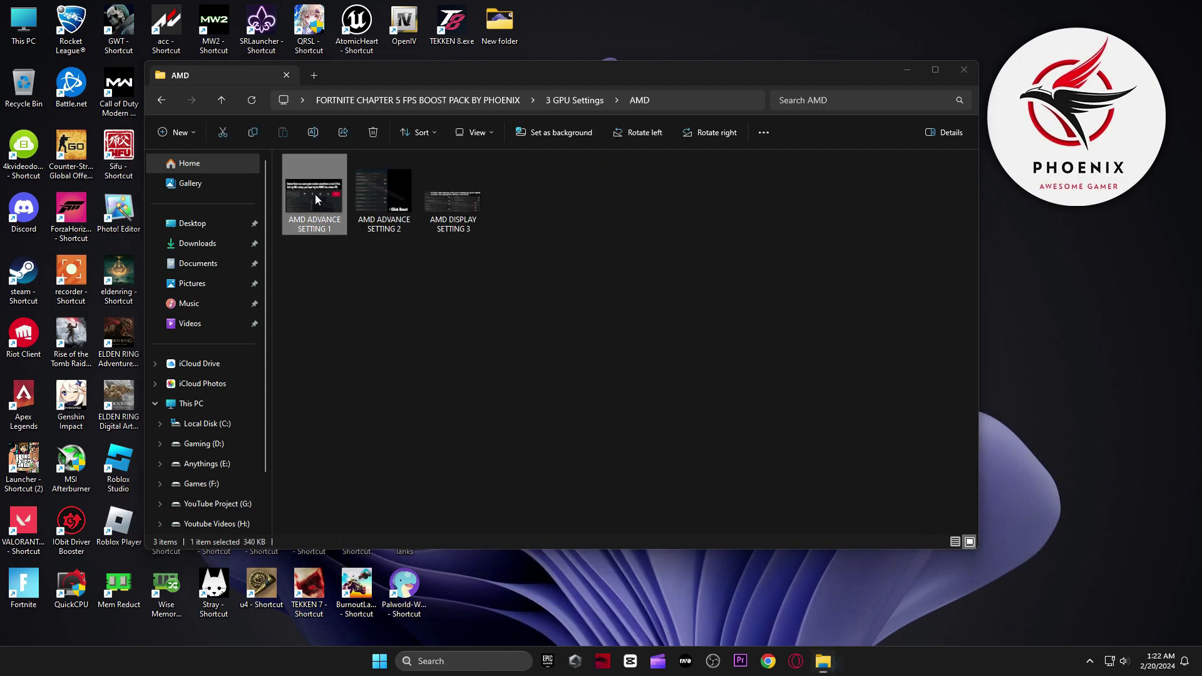
pyautogui.doubleClick(317, 199)
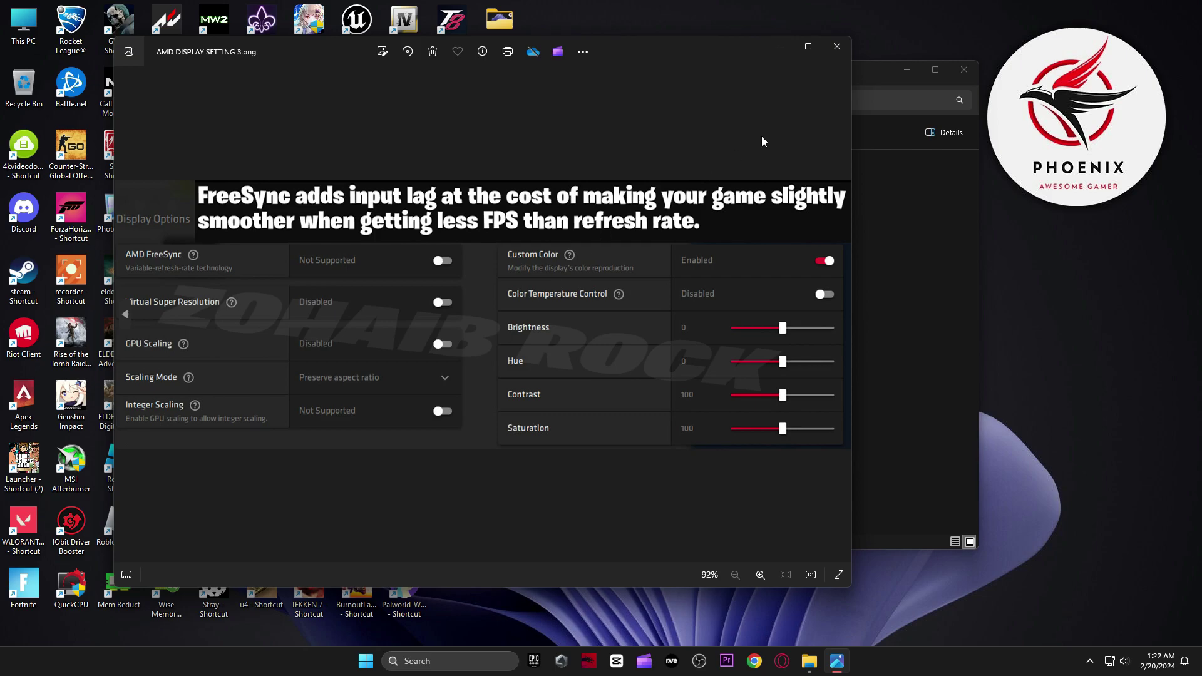
pyautogui.click(837, 47)
# - View the Intel Graphics Command Center and Intel HD Graphics Control Panel images in the INTEL folder
pyautogui.hotkey('alt', 'Up')
pyautogui.doubleClick(542, 238)
pyautogui.doubleClick(338, 233)
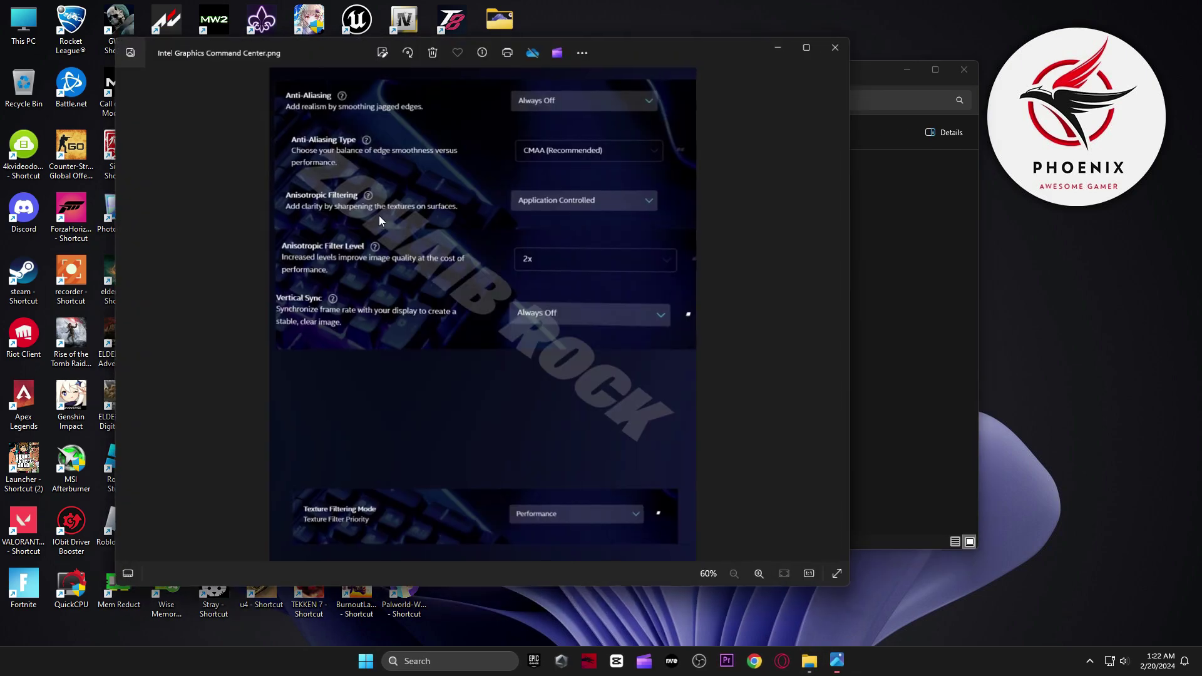
pyautogui.press('Right')
pyautogui.click(836, 46)
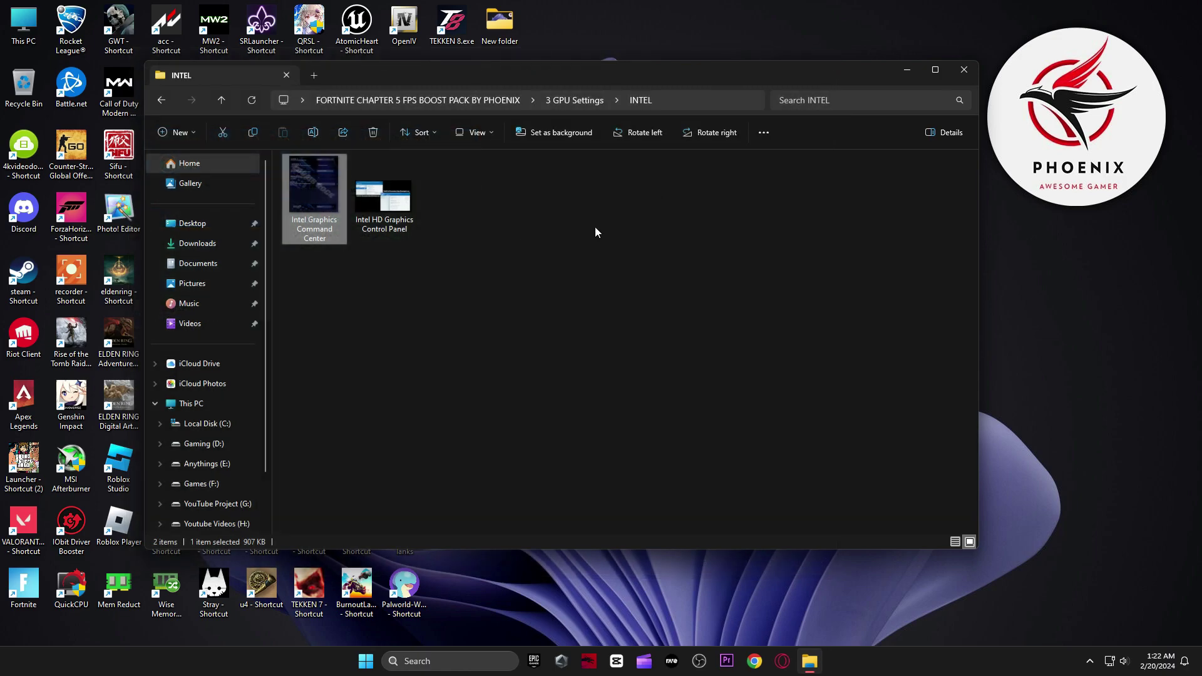
# - Open the NVIDIA Settings (Manage 3D Settings) reference image from the NVIDIA folder
pyautogui.hotkey('alt', 'Up')
pyautogui.doubleClick(651, 248)
pyautogui.doubleClick(314, 209)
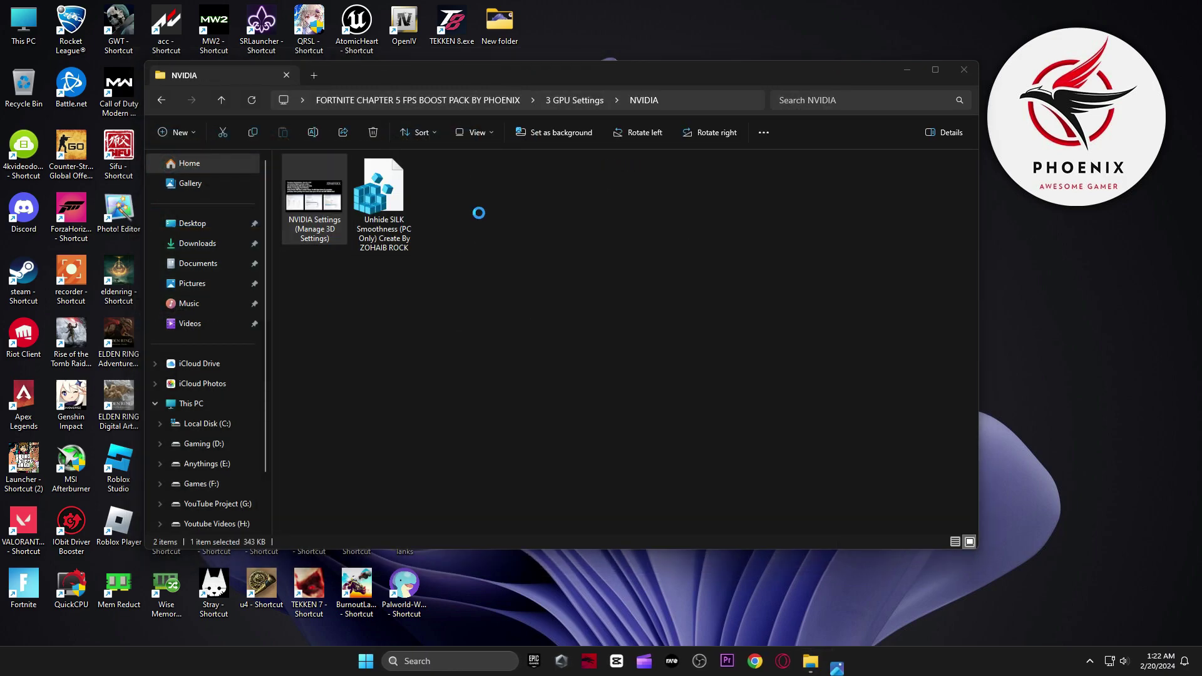
# - Launch NVIDIA Control Panel from the desktop and close the reference image and the pack's folder window
pyautogui.rightClick(1043, 321)
pyautogui.click(1074, 460)
pyautogui.click(1114, 369)
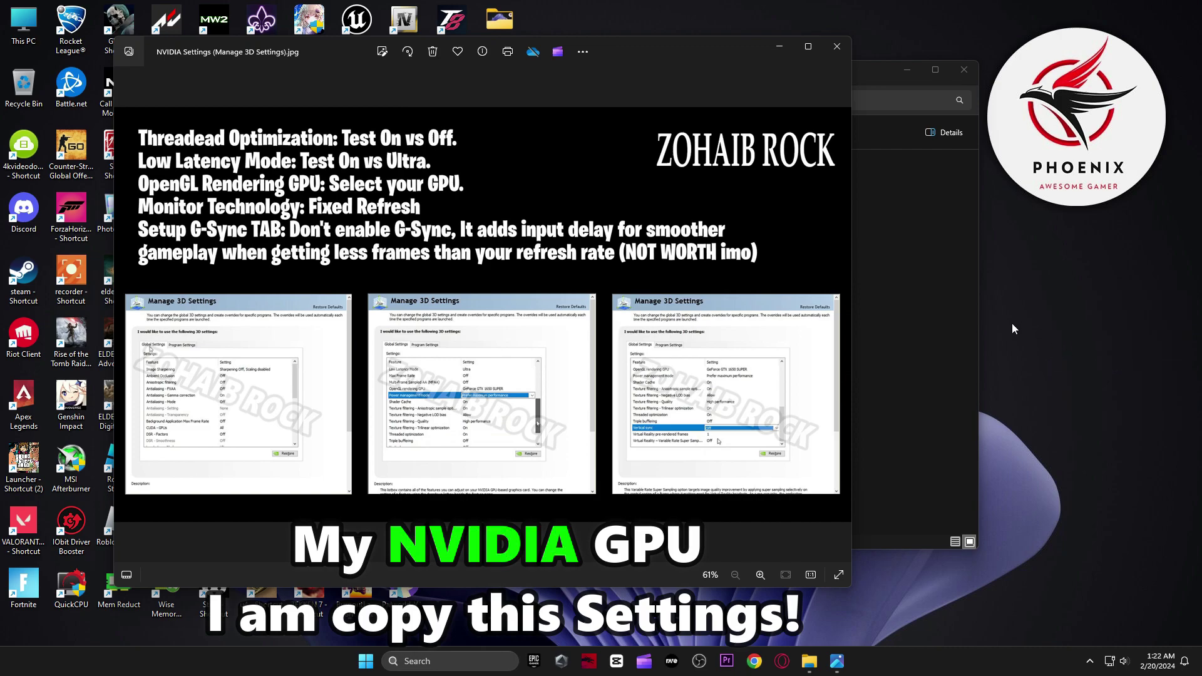
pyautogui.click(967, 72)
pyautogui.click(830, 47)
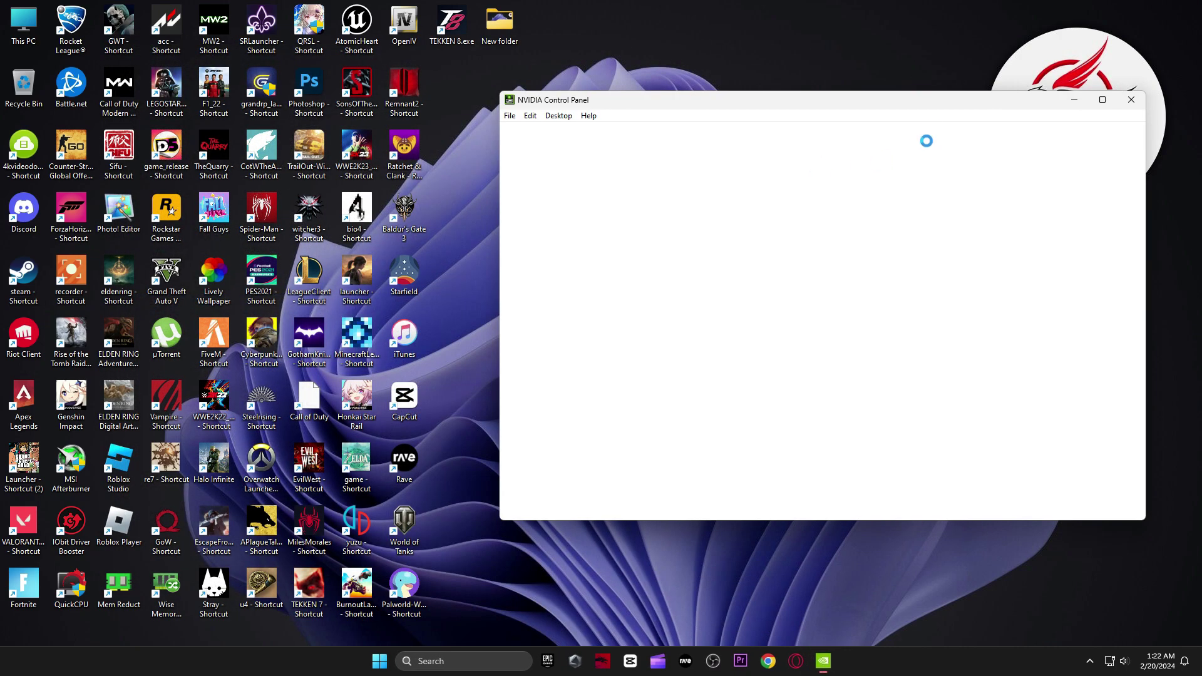
pyautogui.moveTo(909, 107); pyautogui.dragTo(726, 82)
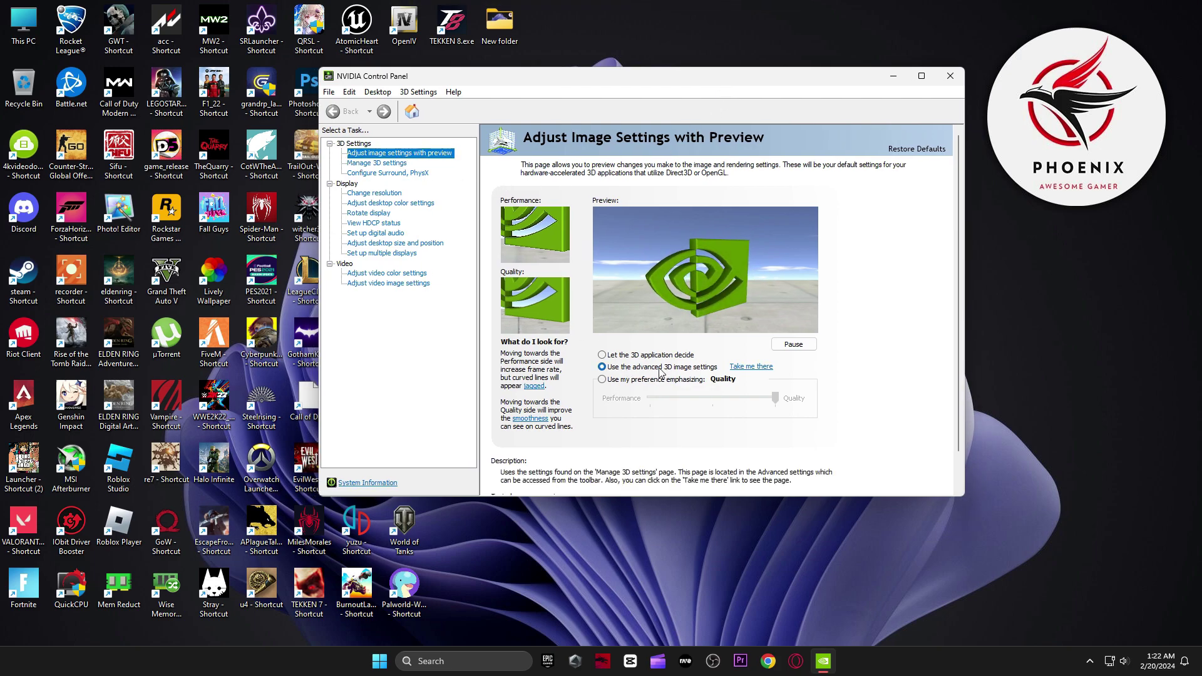
# - Examine the global options under Manage 3D Settings, return to Adjust Image Settings with Preview, and close NVIDIA Control Panel
pyautogui.click(418, 164)
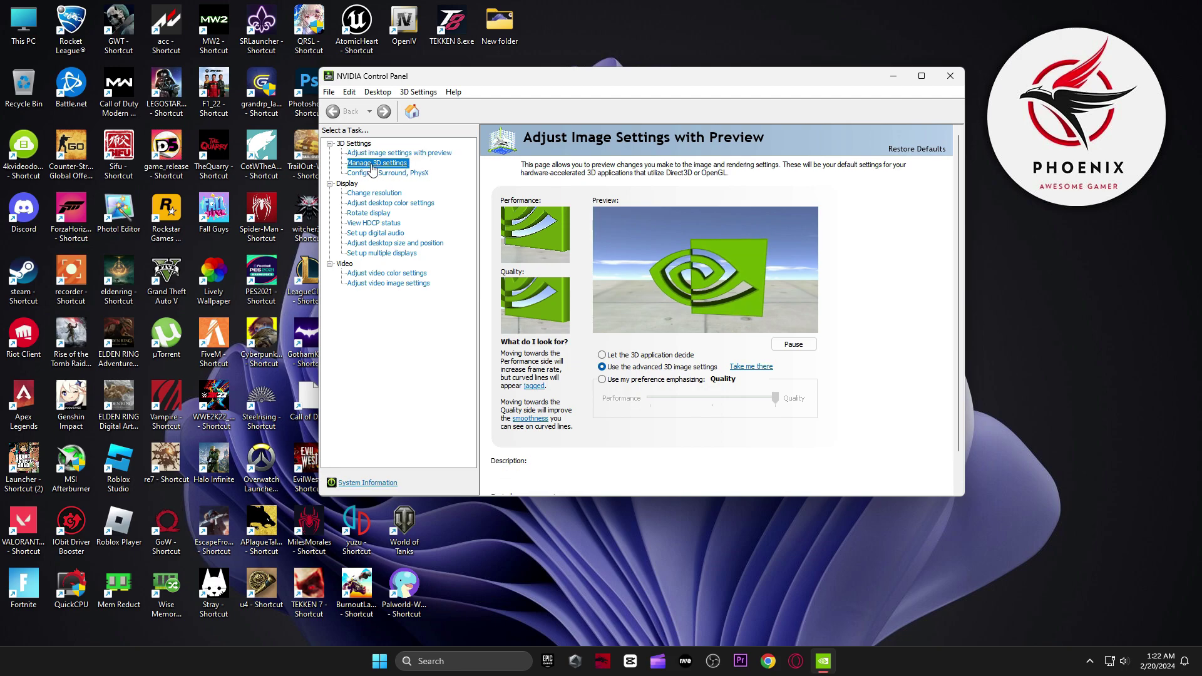
pyautogui.scroll(-1, 684, 379)
pyautogui.scroll(-2, 693, 351)
pyautogui.scroll(-1, 702, 389)
pyautogui.scroll(-3, 685, 351)
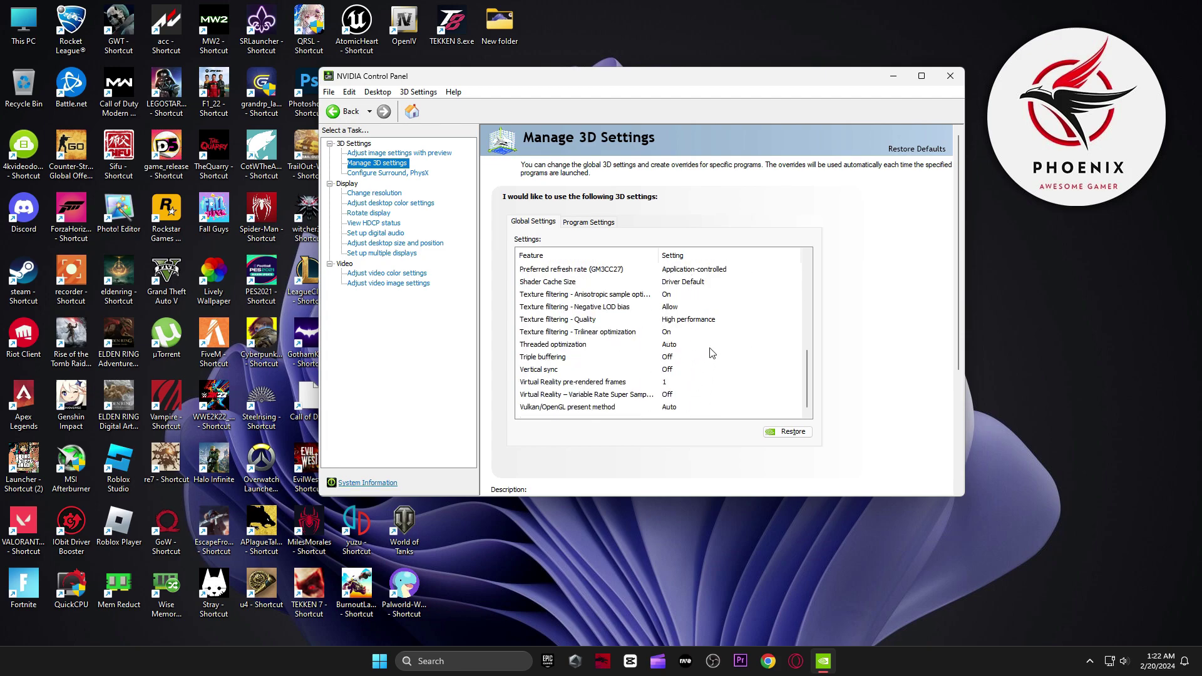
pyautogui.click(447, 153)
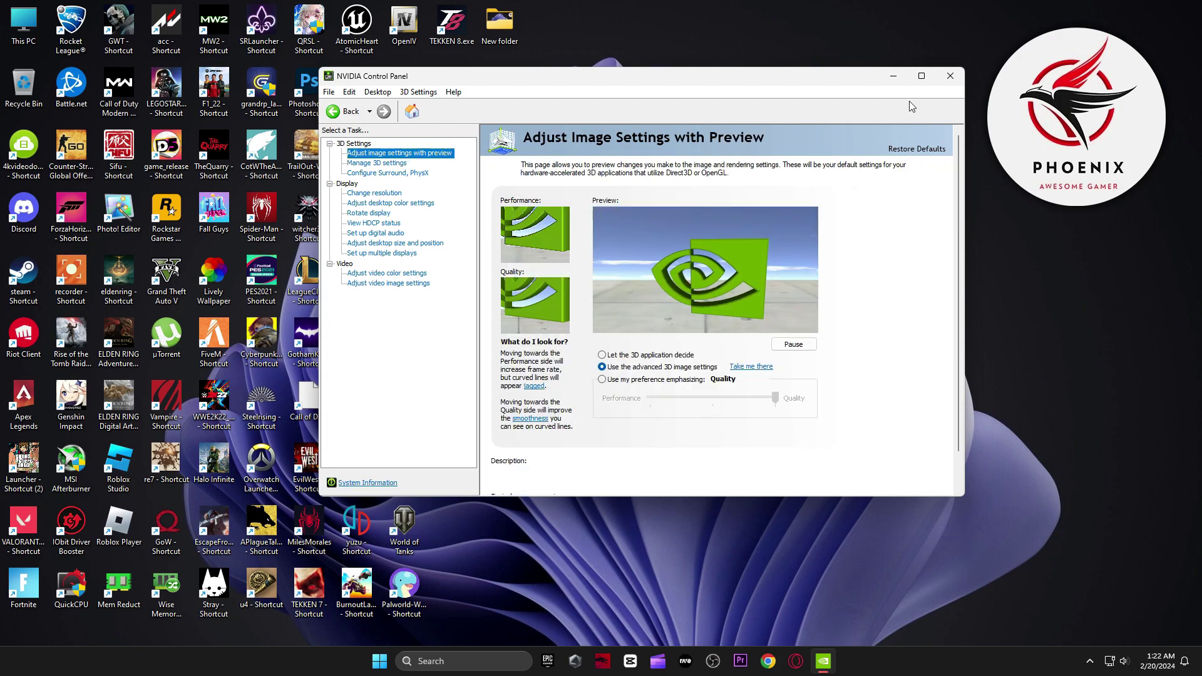
pyautogui.click(951, 76)
# - Locate the QuickCpuSetup installer in the pack's 4 Power Plan, Quick-CPU, 64bit folder
pyautogui.doubleClick(595, 183)
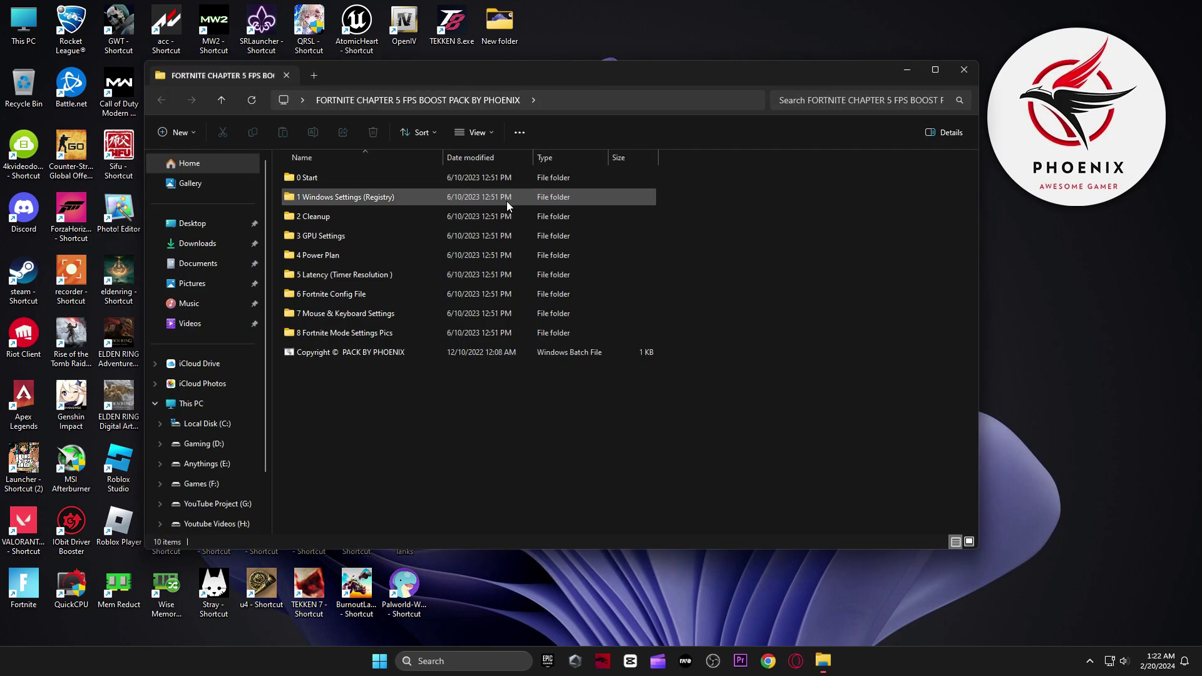
pyautogui.doubleClick(361, 253)
pyautogui.doubleClick(353, 177)
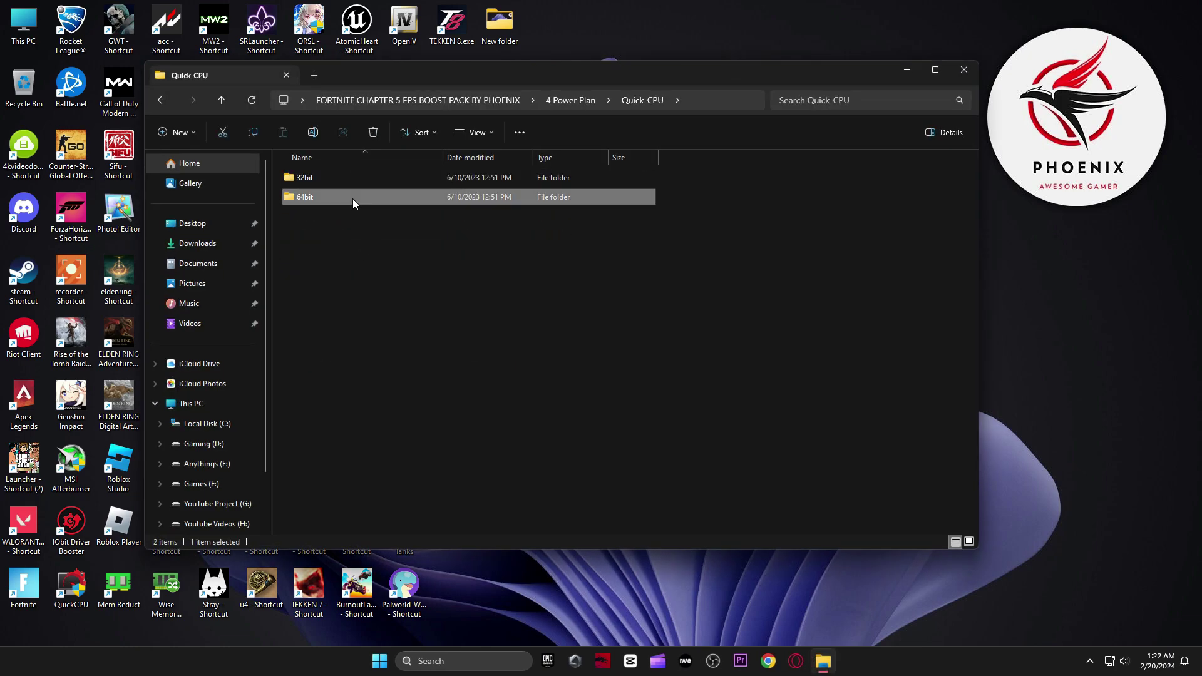
pyautogui.doubleClick(351, 197)
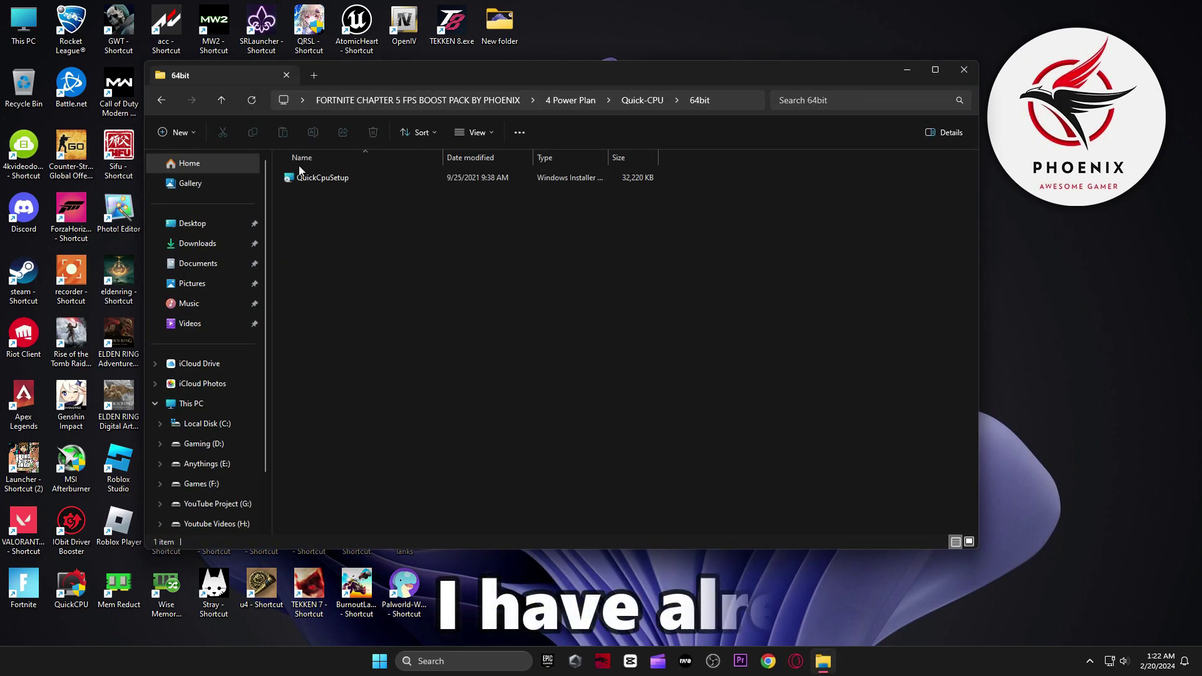
# - Launch the installed Quick CPU from the desktop, close the folder window and dismiss the startup dialog
pyautogui.doubleClick(69, 587)
pyautogui.click(964, 70)
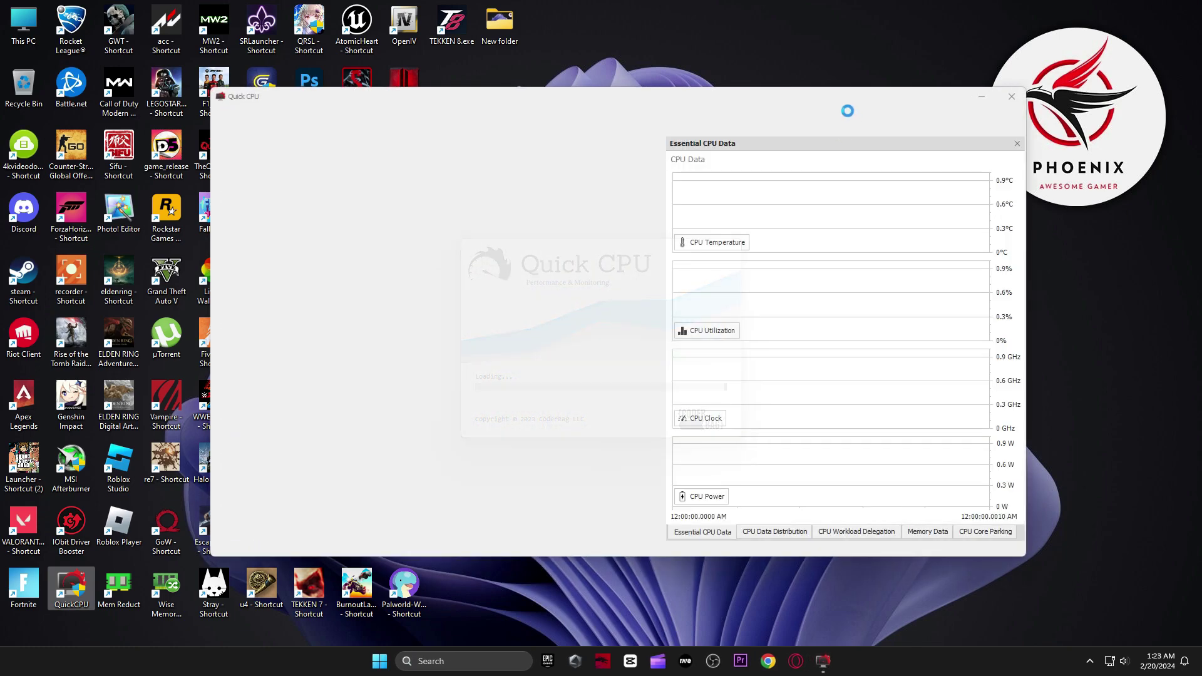
pyautogui.click(623, 359)
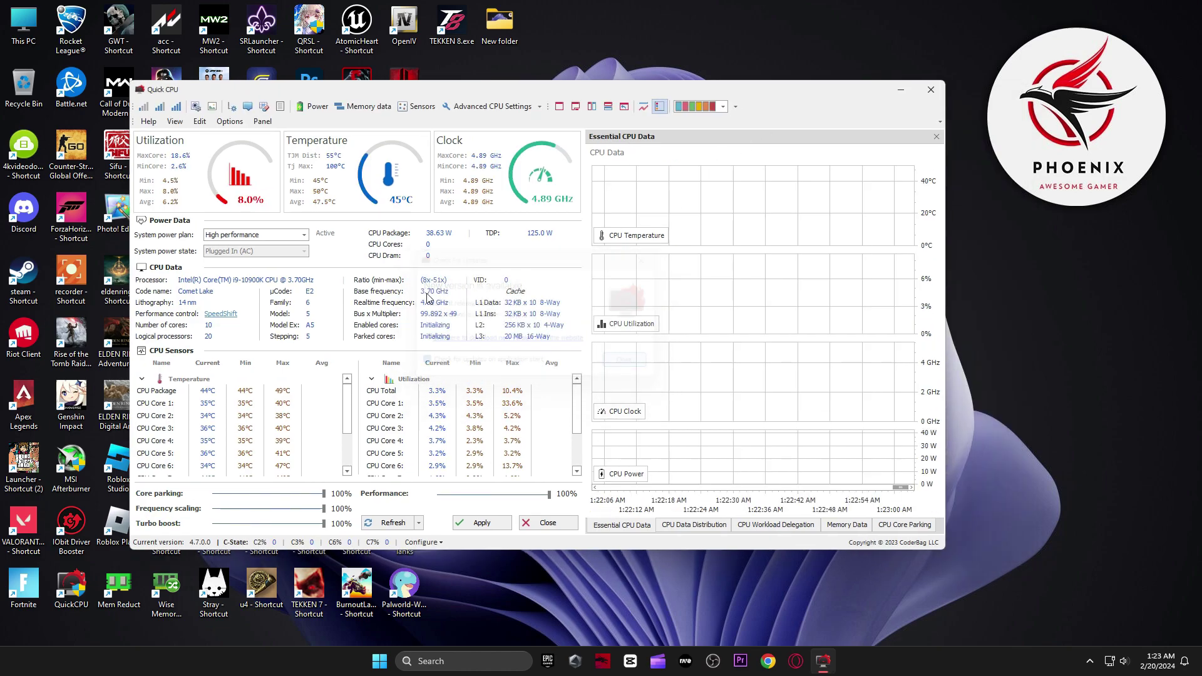
# - Apply the High performance power plan in Quick CPU with core parking, frequency scaling, turbo boost and performance at 100%
pyautogui.click(263, 235)
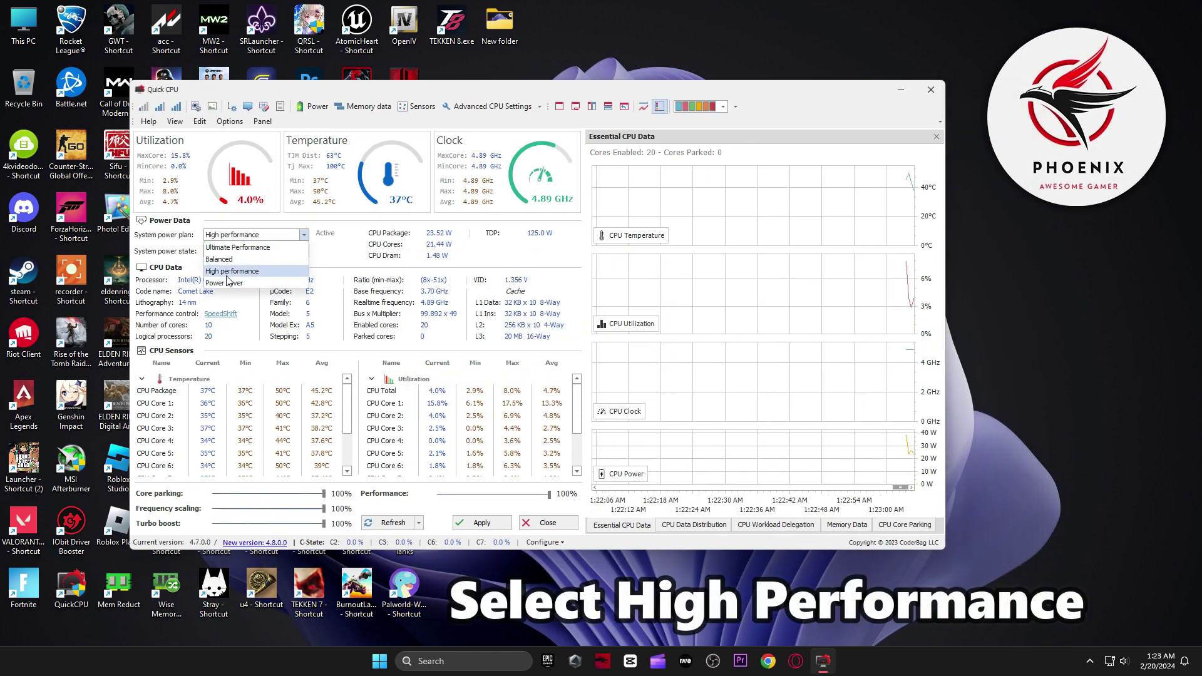
pyautogui.click(262, 272)
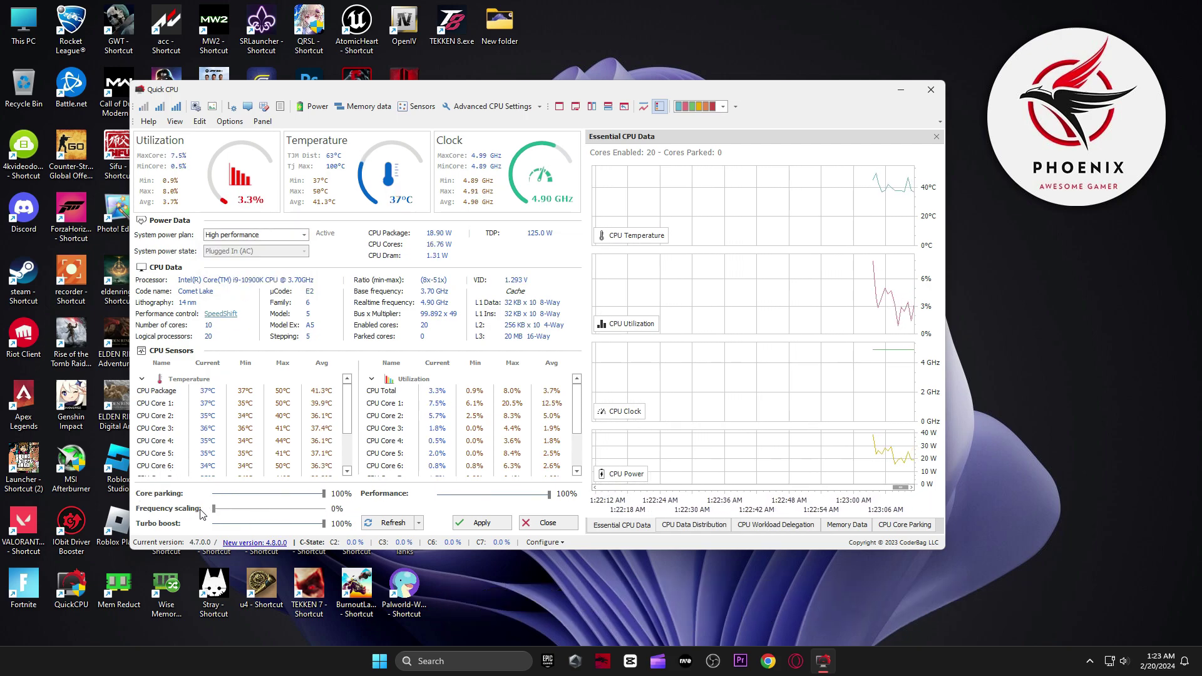
pyautogui.moveTo(324, 524); pyautogui.dragTo(291, 529)
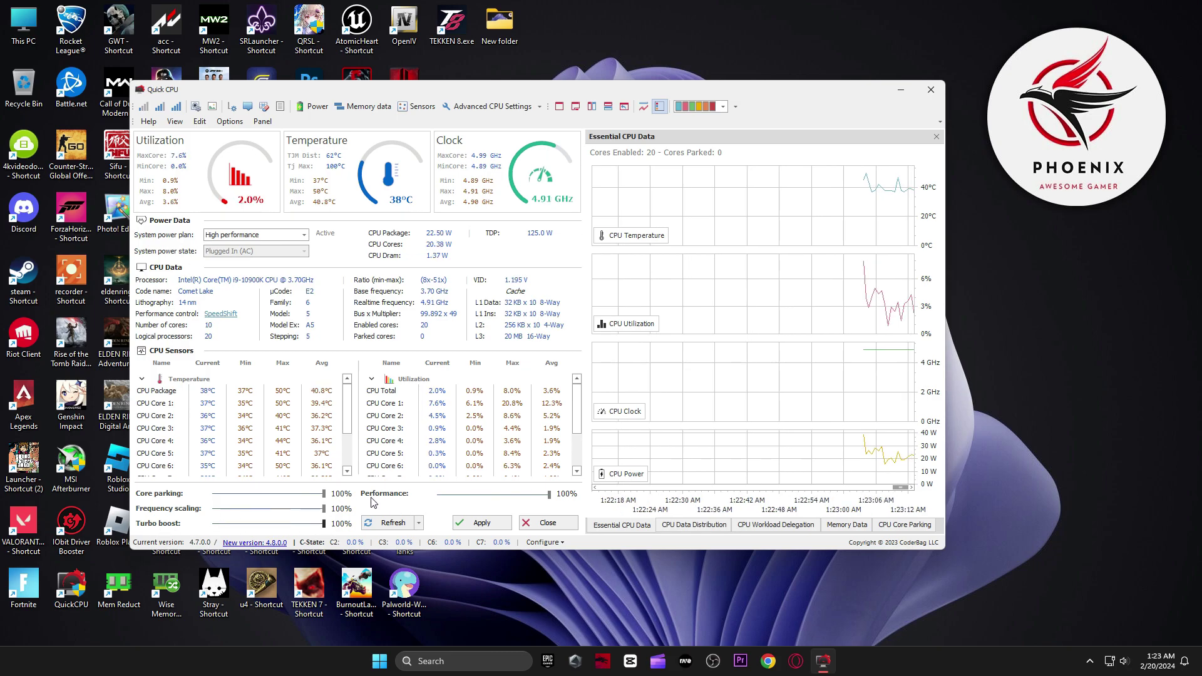
pyautogui.click(482, 523)
pyautogui.click(626, 361)
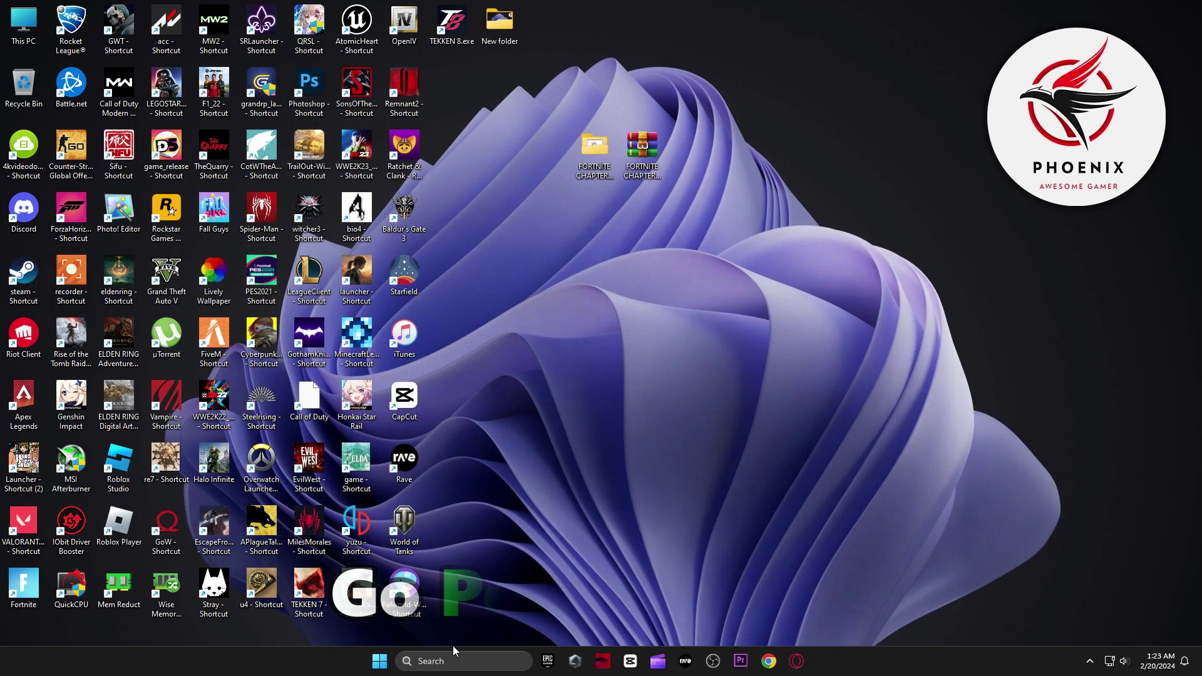
# - Search Windows for "power", open Choose a power plan, ensure High performance is selected, and close Power Options
pyautogui.click(445, 661)
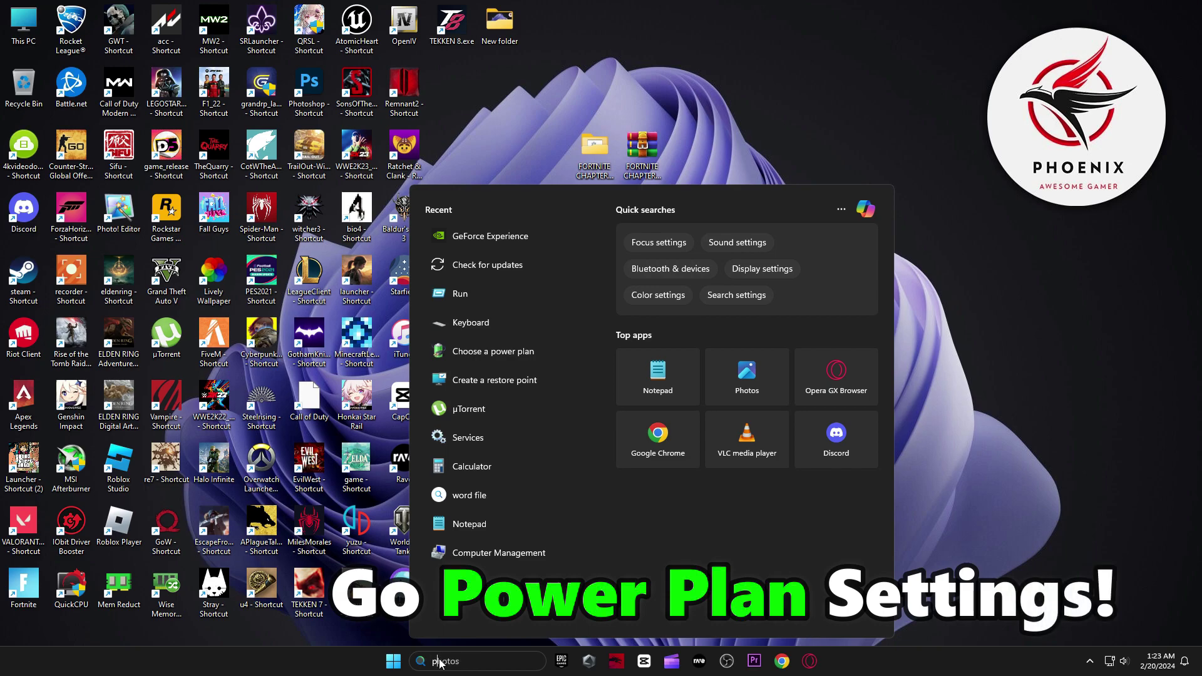
pyautogui.write('power')
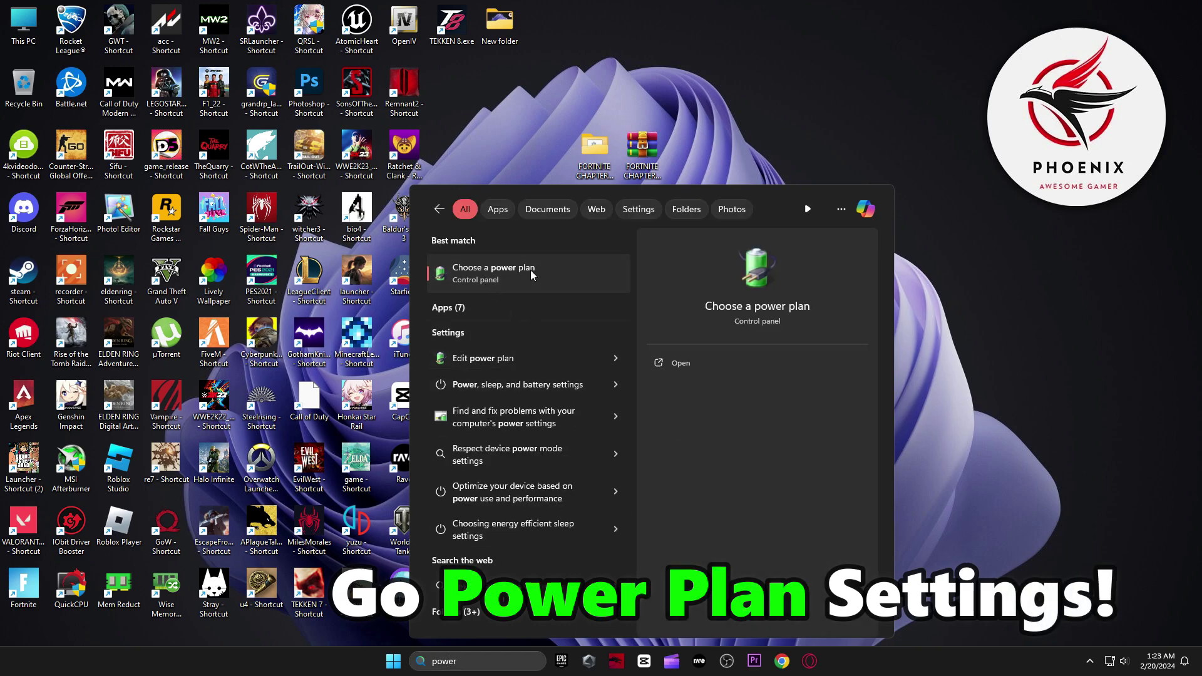
pyautogui.click(532, 273)
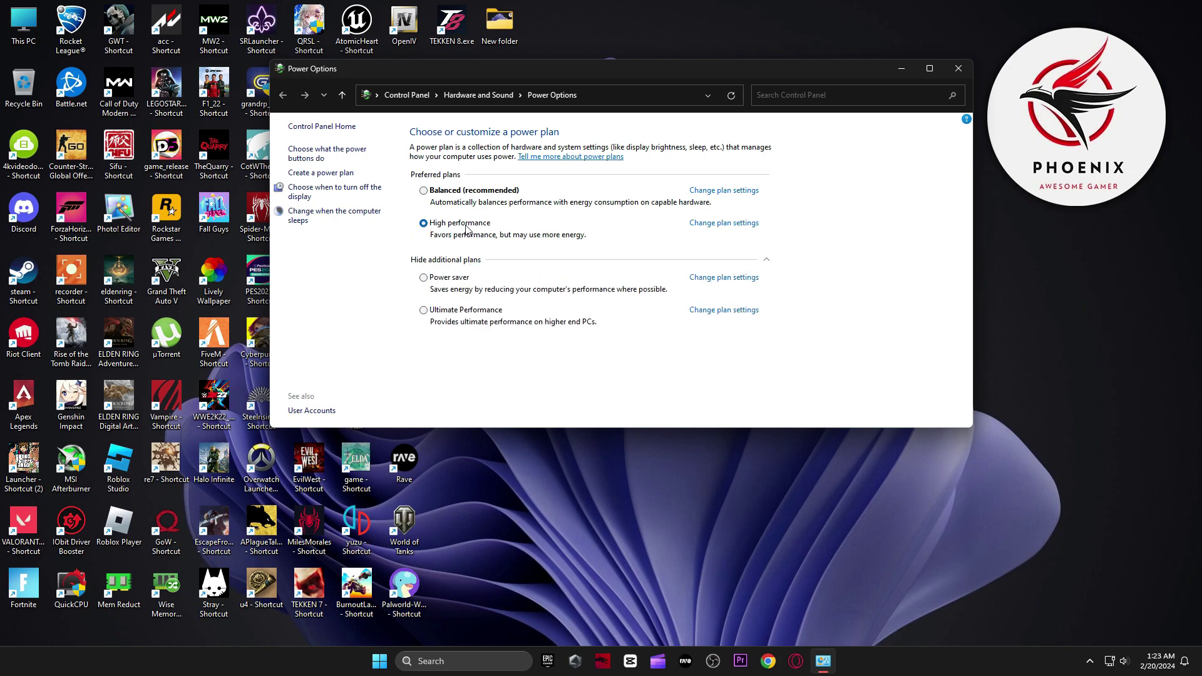
pyautogui.click(768, 263)
pyautogui.click(959, 68)
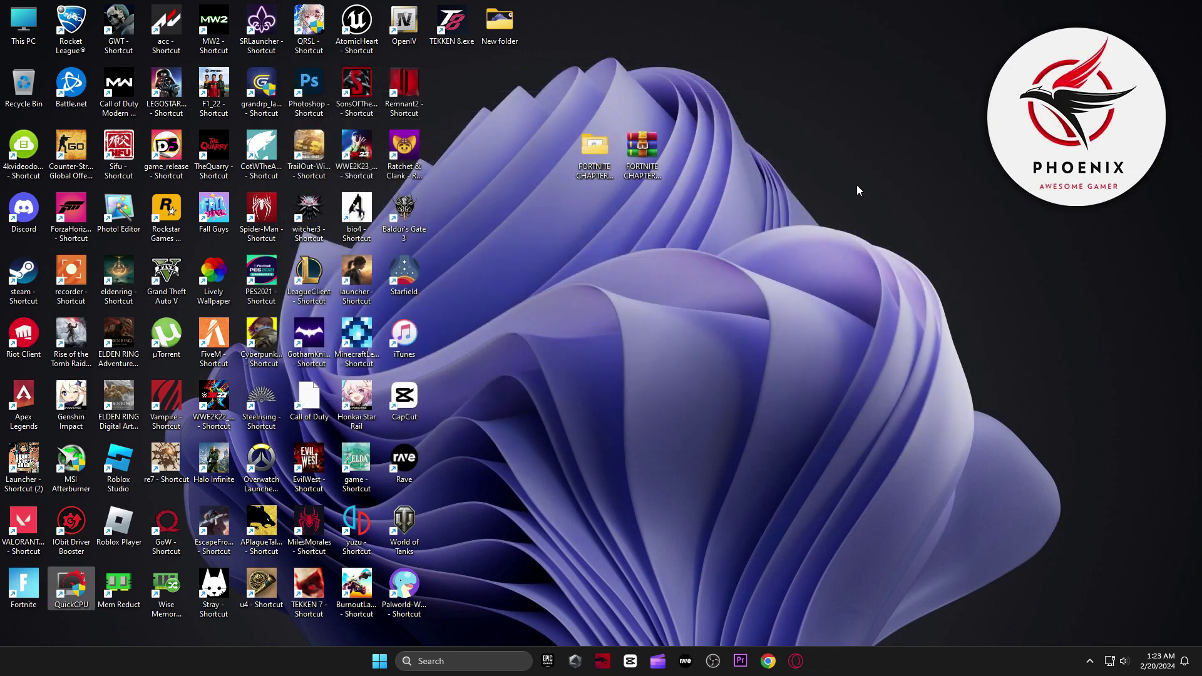
# - Open Timer Resolution from the pack's 5 Latency (Timer Resolution) folder and set the timer resolution to Maximum
pyautogui.doubleClick(583, 173)
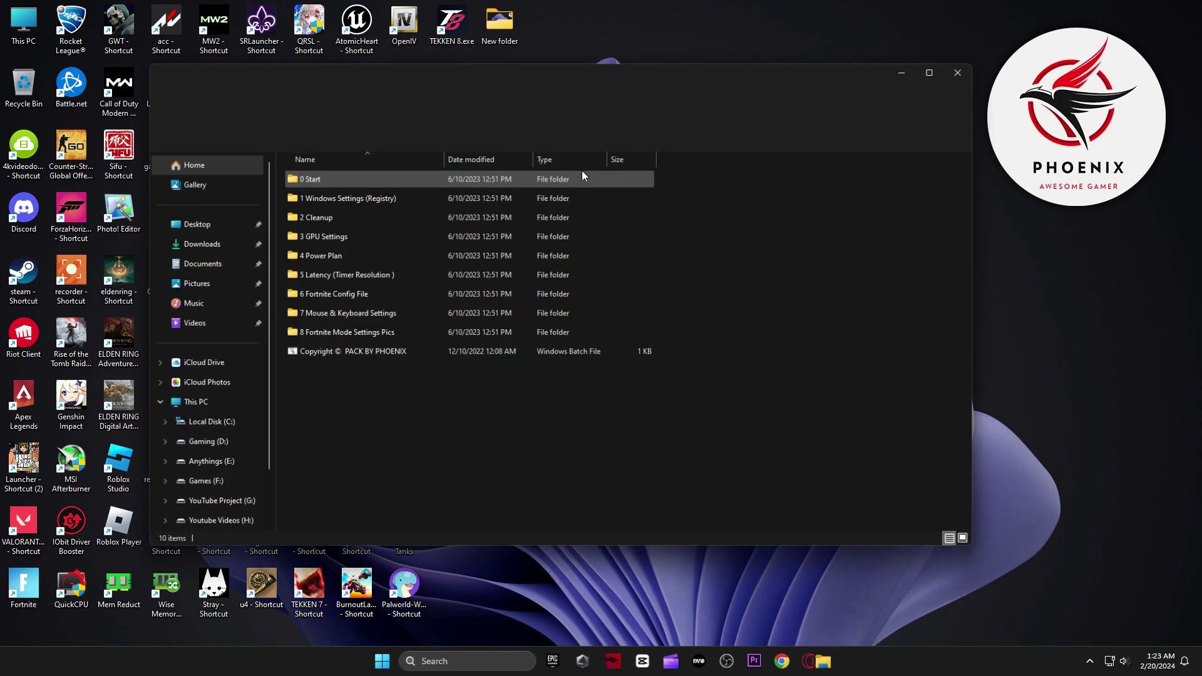
pyautogui.doubleClick(344, 275)
pyautogui.doubleClick(338, 178)
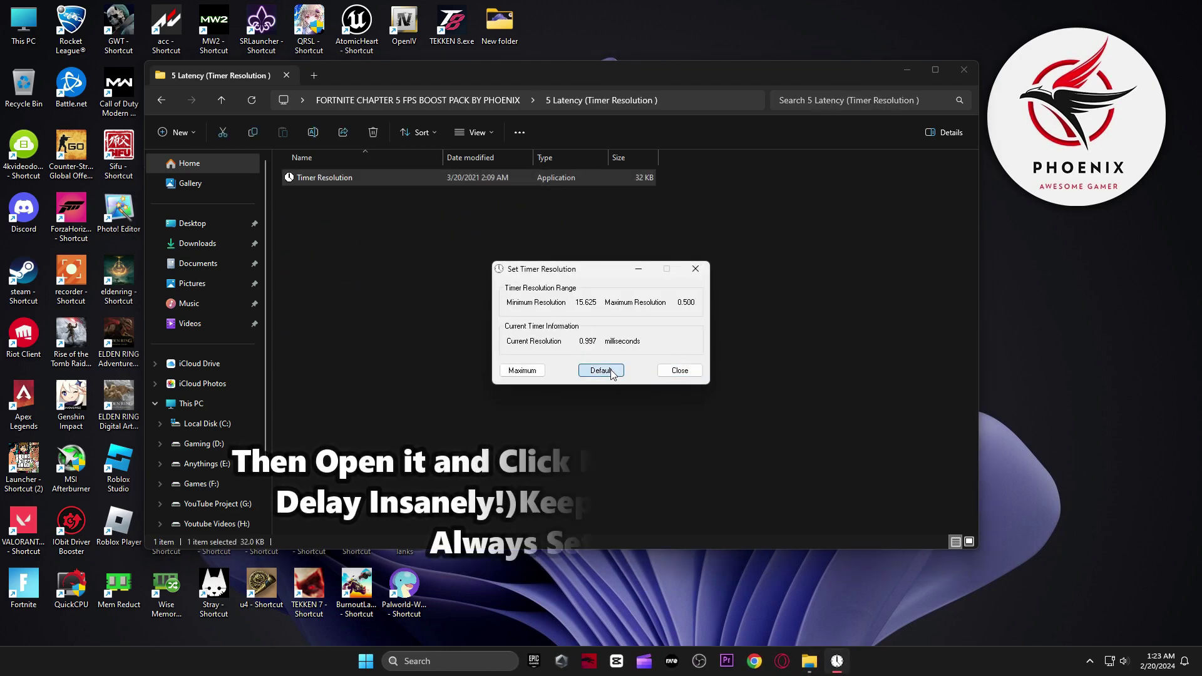
pyautogui.click(522, 370)
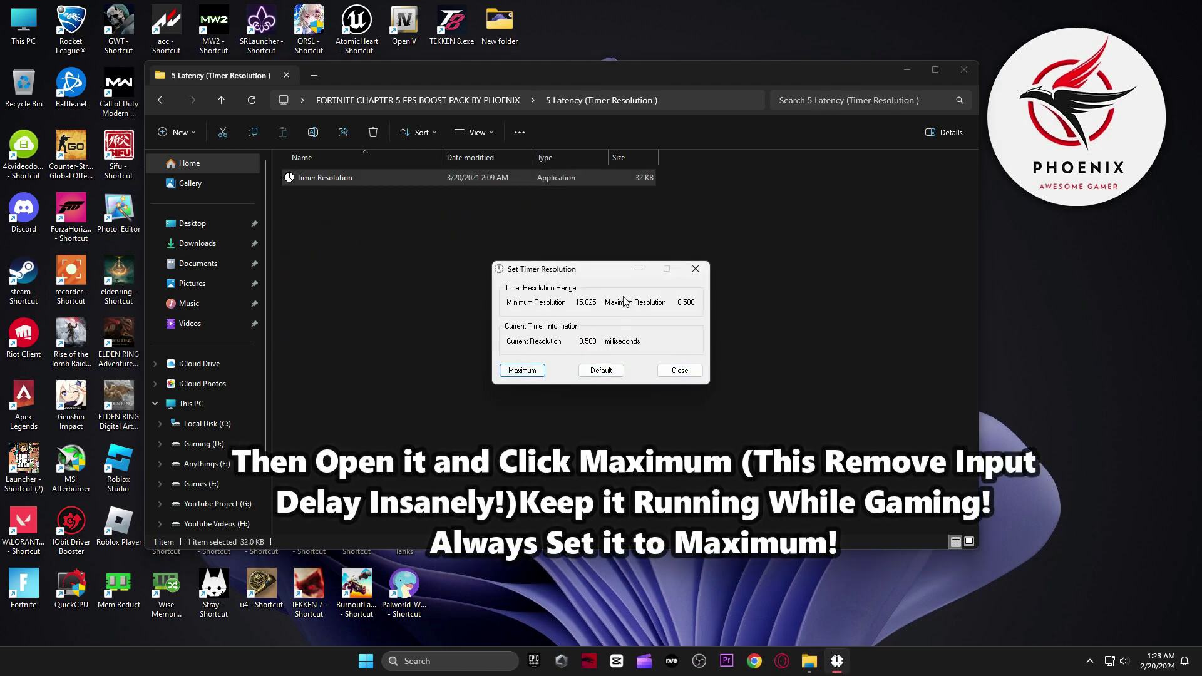
# - Copy the GameUserSettings file from the pack's 6 Fortnite Config File folder
pyautogui.click(161, 100)
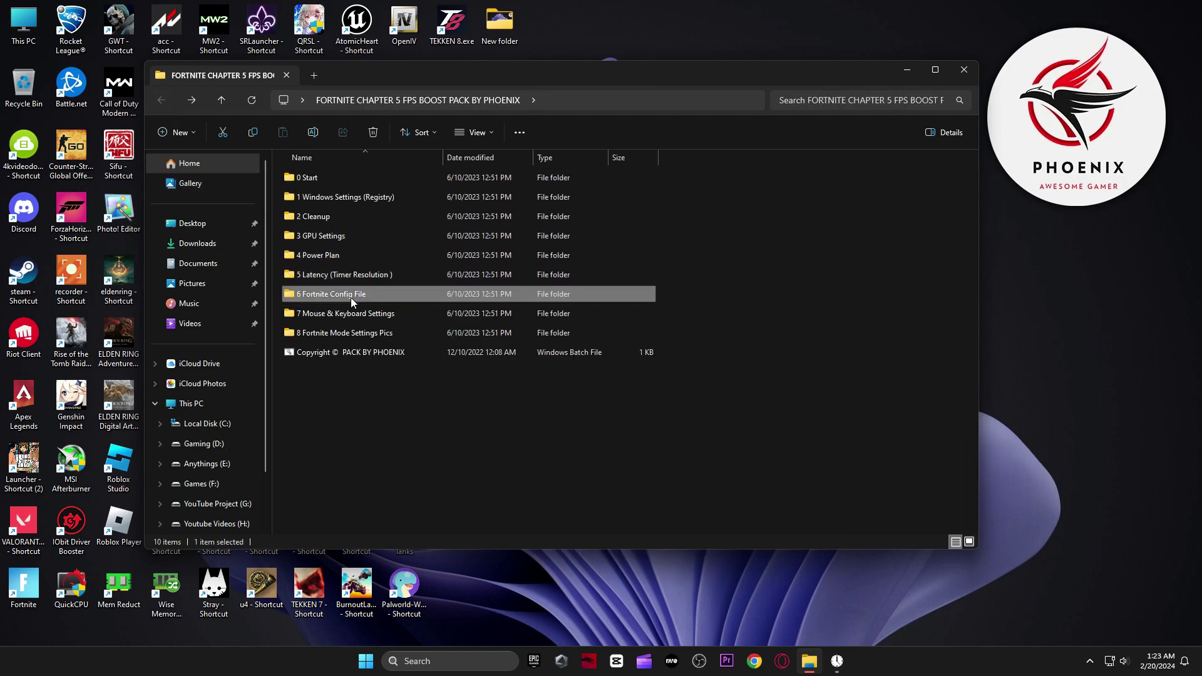
pyautogui.doubleClick(352, 303)
pyautogui.rightClick(317, 183)
pyautogui.click(372, 257)
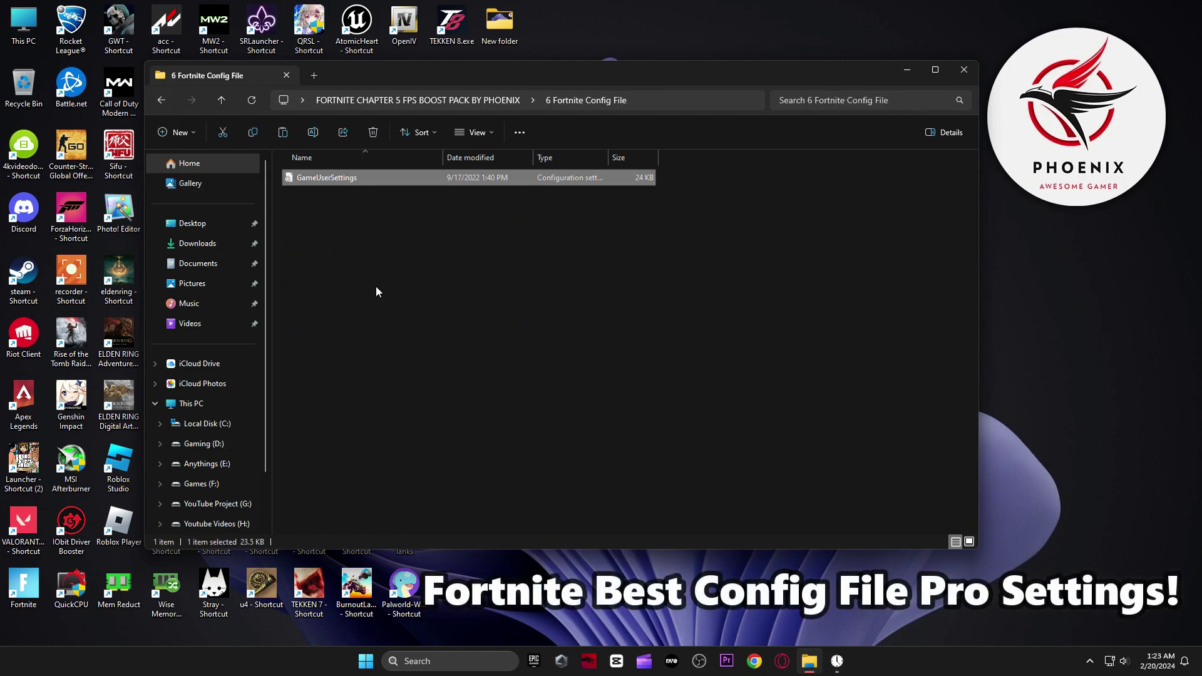
# - Search Windows for "run", launch Run, and open the appdata folder
pyautogui.click(437, 661)
pyautogui.write('run')
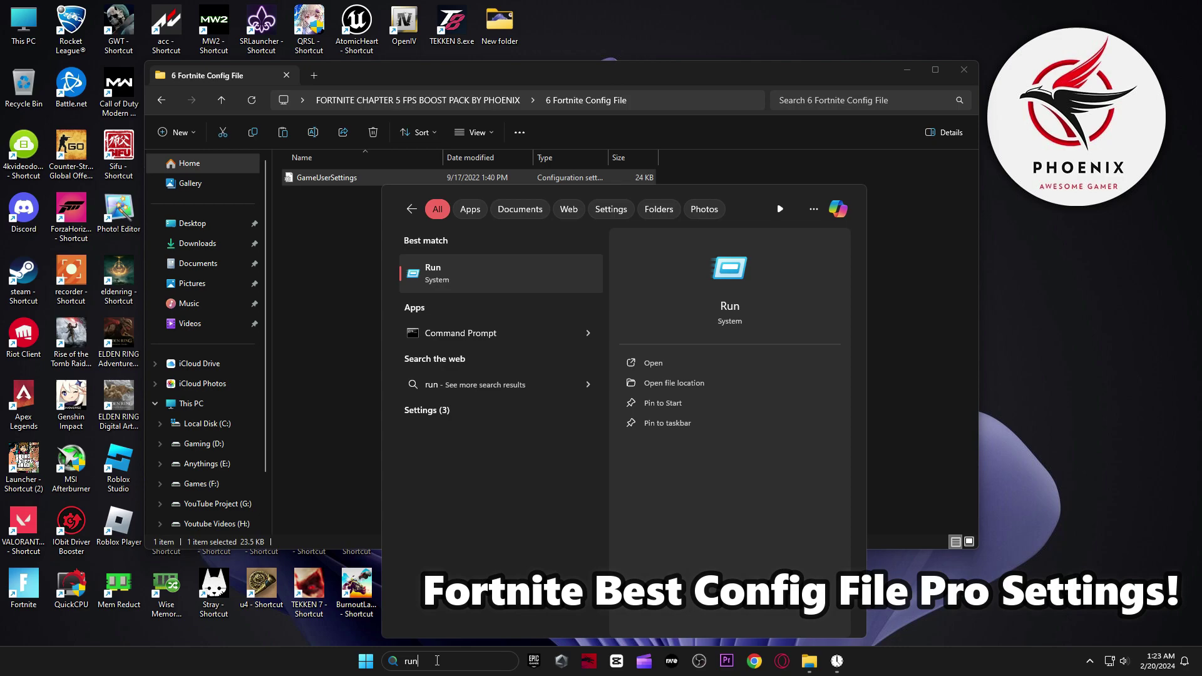
pyautogui.click(451, 286)
pyautogui.moveTo(169, 522); pyautogui.dragTo(632, 240)
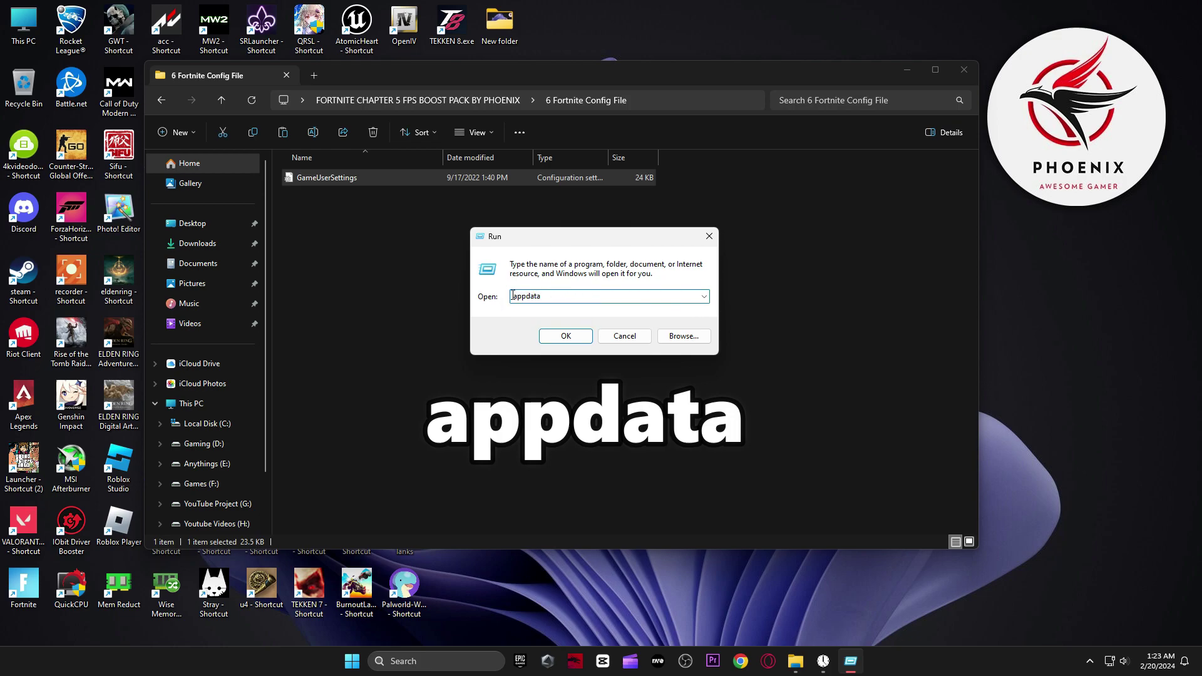
pyautogui.click(586, 338)
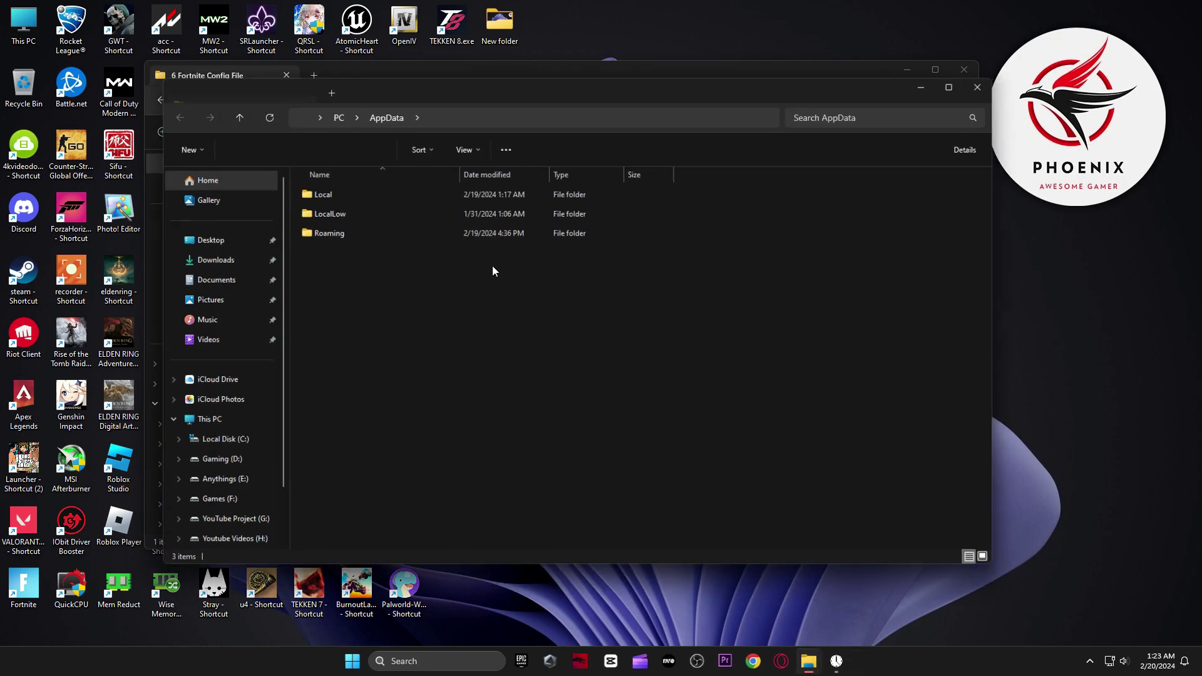
# - Navigate from AppData to Local\FortniteGame\Saved\Config\WindowsClient
pyautogui.doubleClick(348, 197)
pyautogui.doubleClick(334, 213)
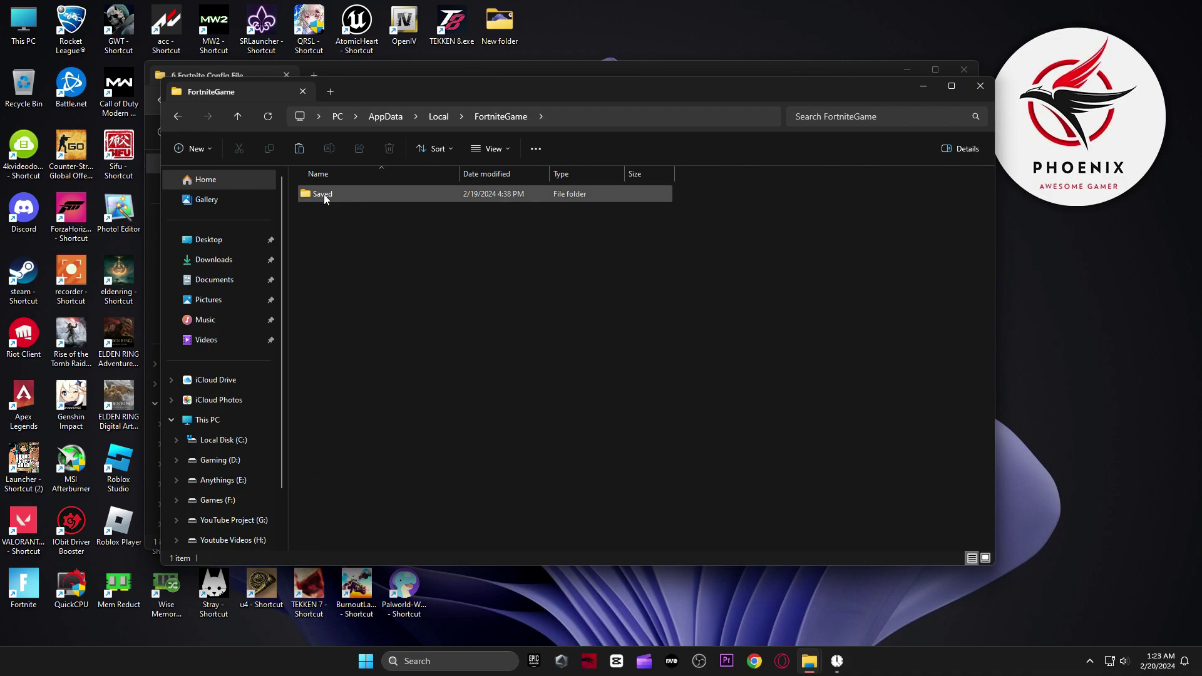
pyautogui.doubleClick(362, 195)
pyautogui.doubleClick(339, 213)
pyautogui.doubleClick(336, 211)
# - Replace the existing GameUserSettings file in WindowsClient with the copied one and close that folder window
pyautogui.click(348, 193)
pyautogui.rightClick(347, 193)
pyautogui.click(464, 208)
pyautogui.rightClick(393, 260)
pyautogui.click(398, 268)
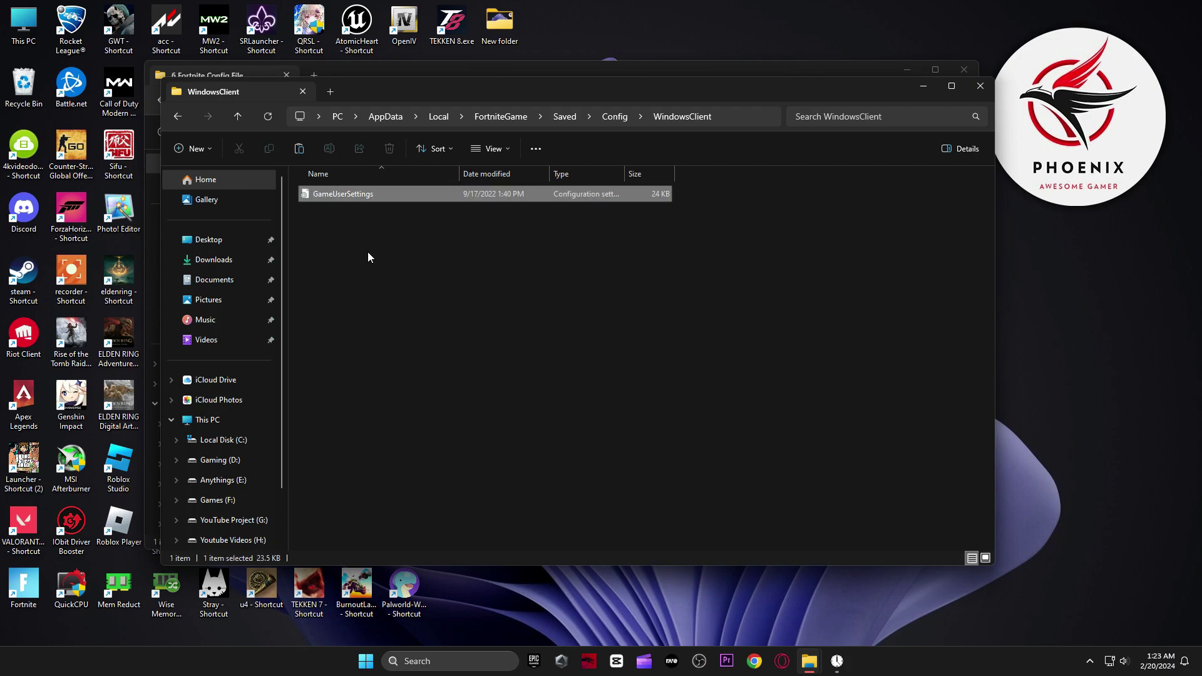
pyautogui.click(980, 87)
# - Open M1 Mouse Acceleration from the pack's 7 Mouse & Keyboard Settings folder, keep Enhance pointer precision off, and close Mouse Properties
pyautogui.click(162, 101)
pyautogui.click(329, 313)
pyautogui.doubleClick(328, 313)
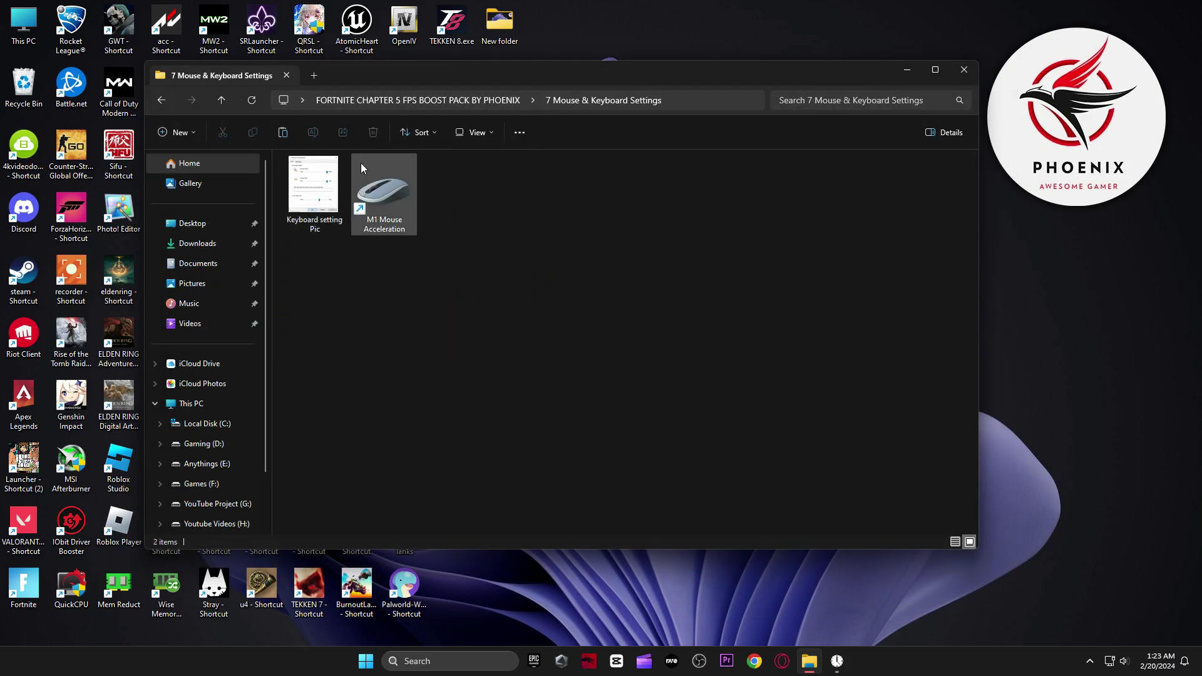
pyautogui.doubleClick(385, 201)
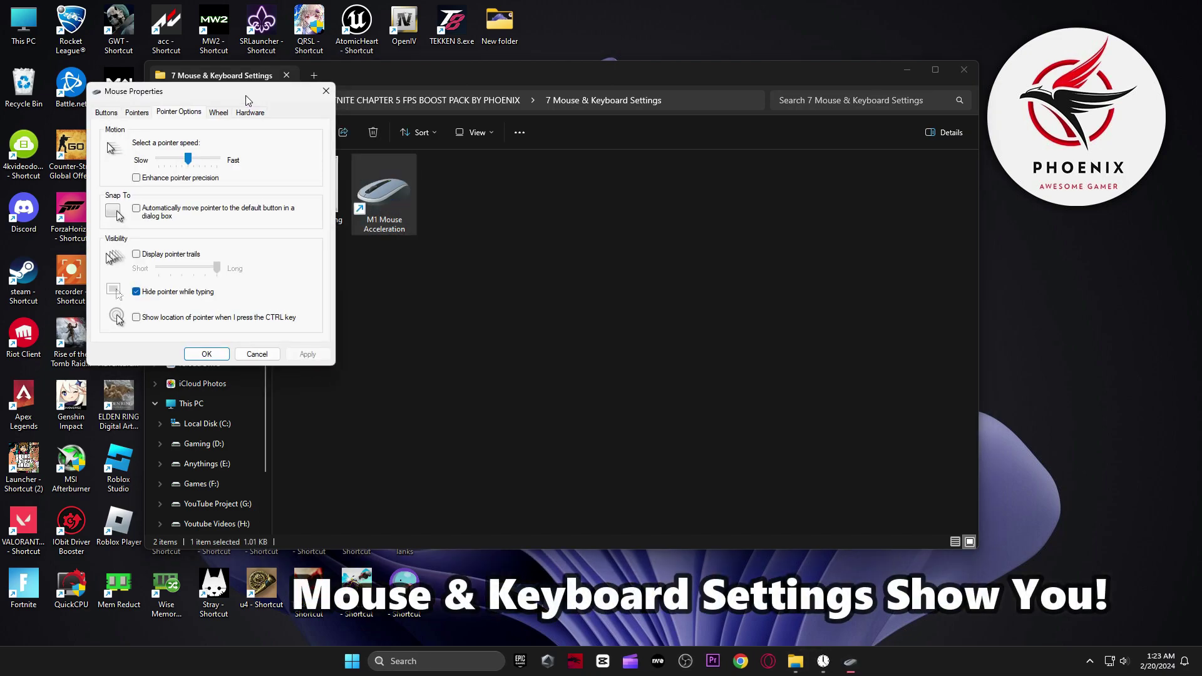
pyautogui.moveTo(246, 96); pyautogui.dragTo(430, 107)
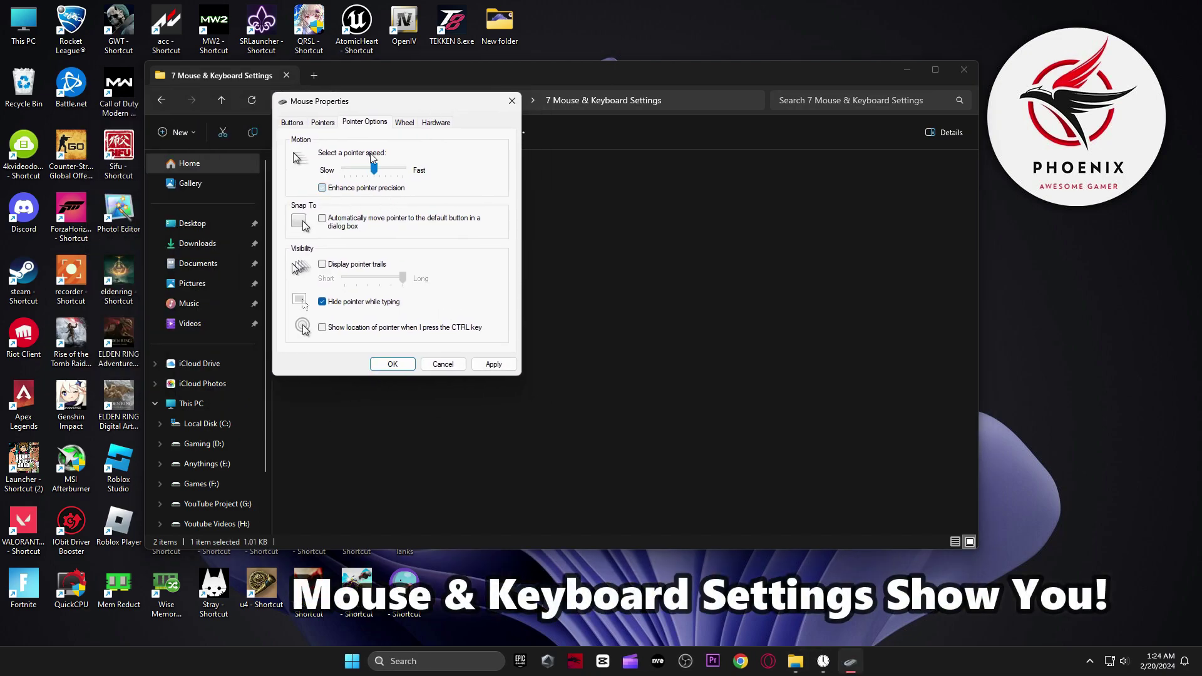
pyautogui.click(283, 125)
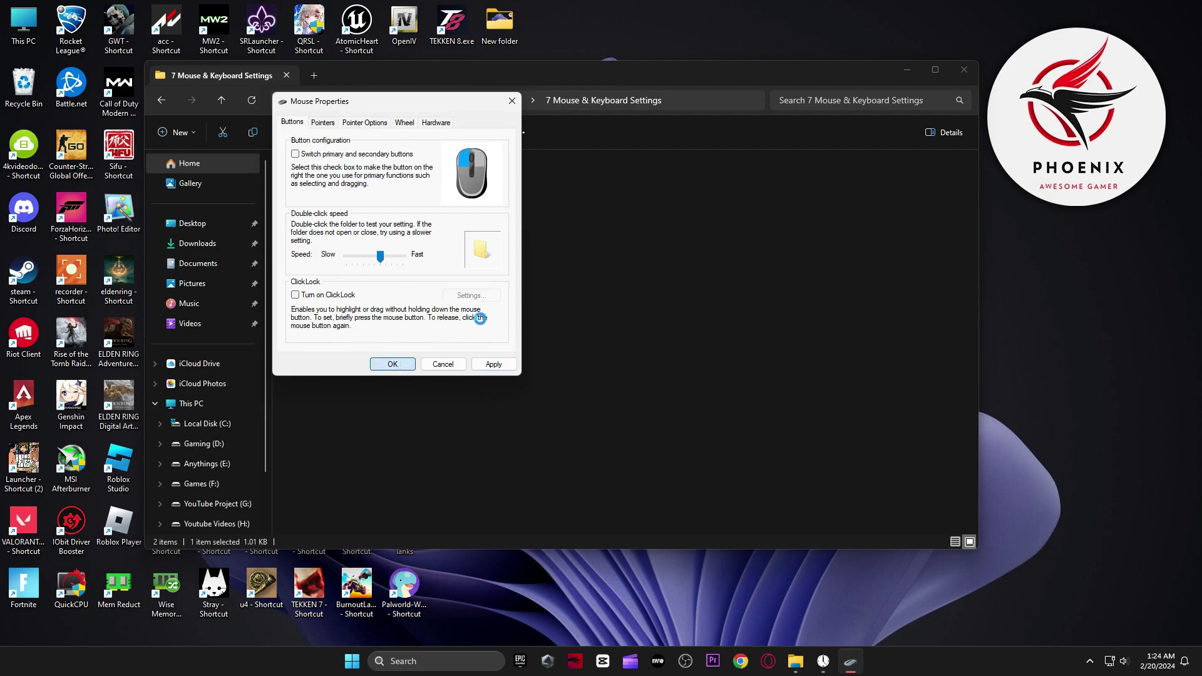
pyautogui.press('Escape')
# - Match Keyboard Properties to the Keyboard setting Pic, with the shortest repeat delay and fastest repeat rate, and close the picture
pyautogui.doubleClick(309, 188)
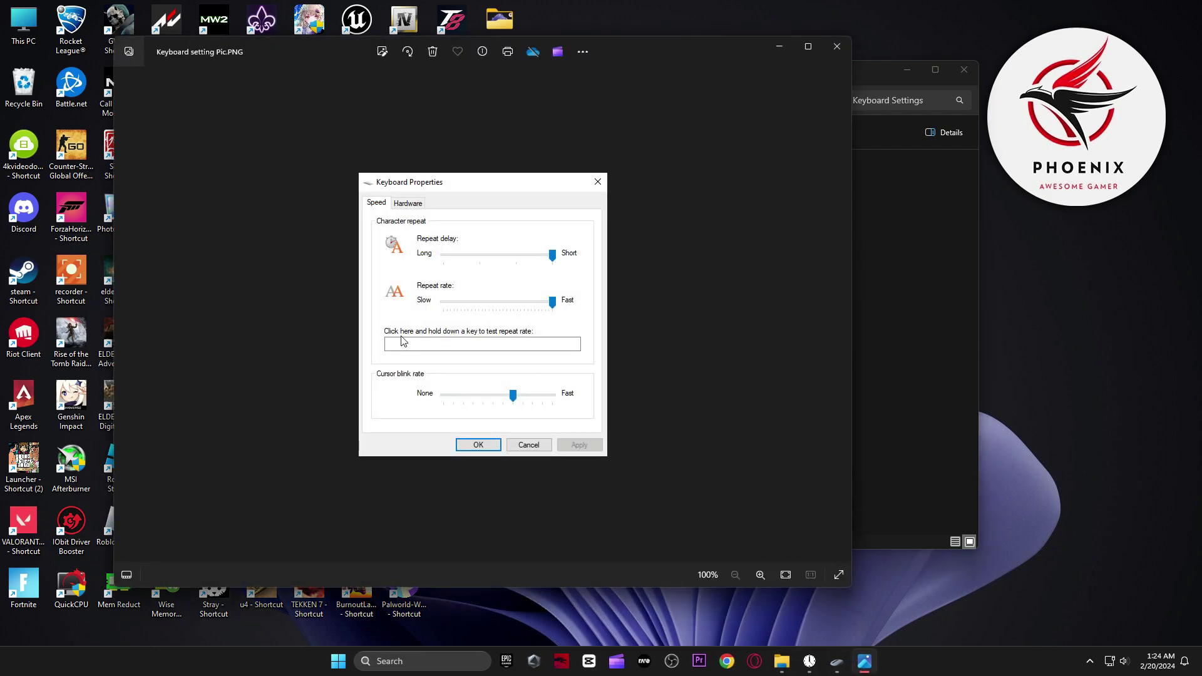
pyautogui.click(449, 658)
pyautogui.write('keyboard')
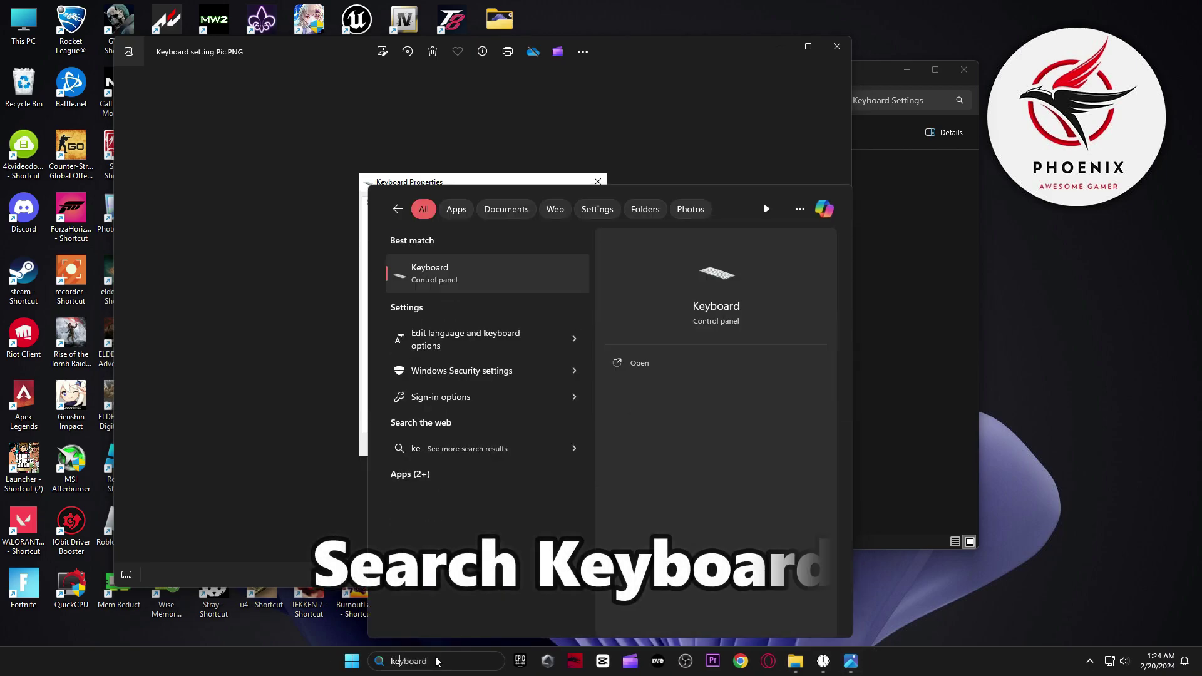
pyautogui.write('yboard')
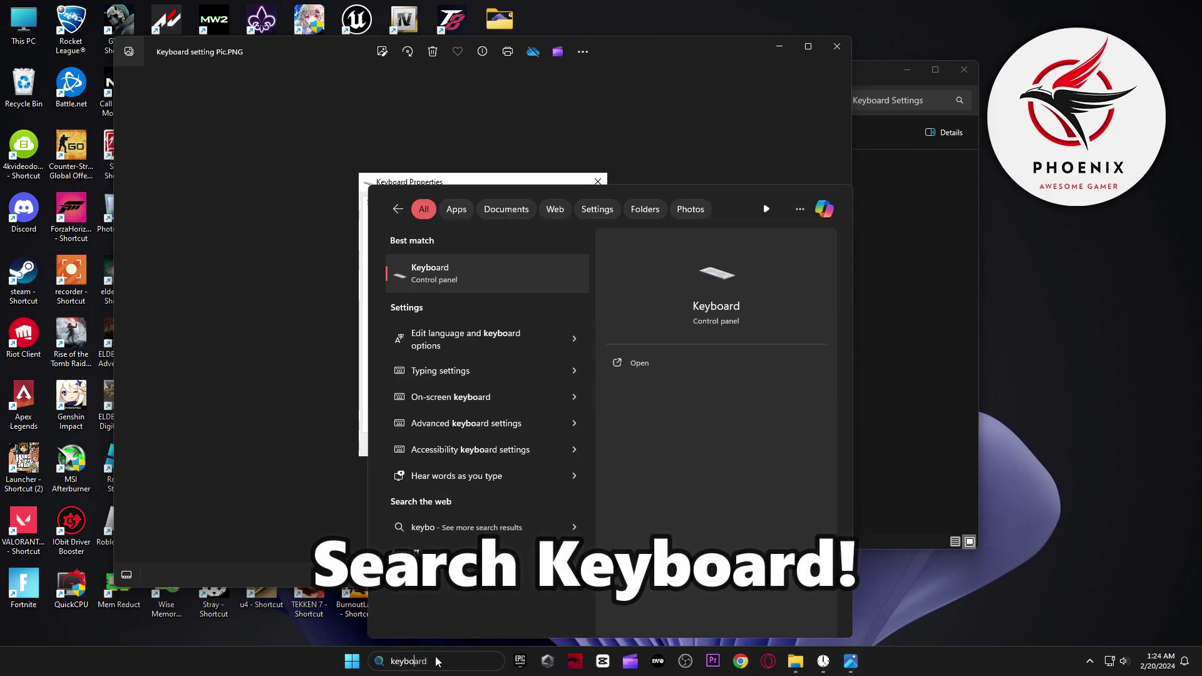
pyautogui.click(426, 276)
pyautogui.moveTo(260, 102); pyautogui.dragTo(775, 181)
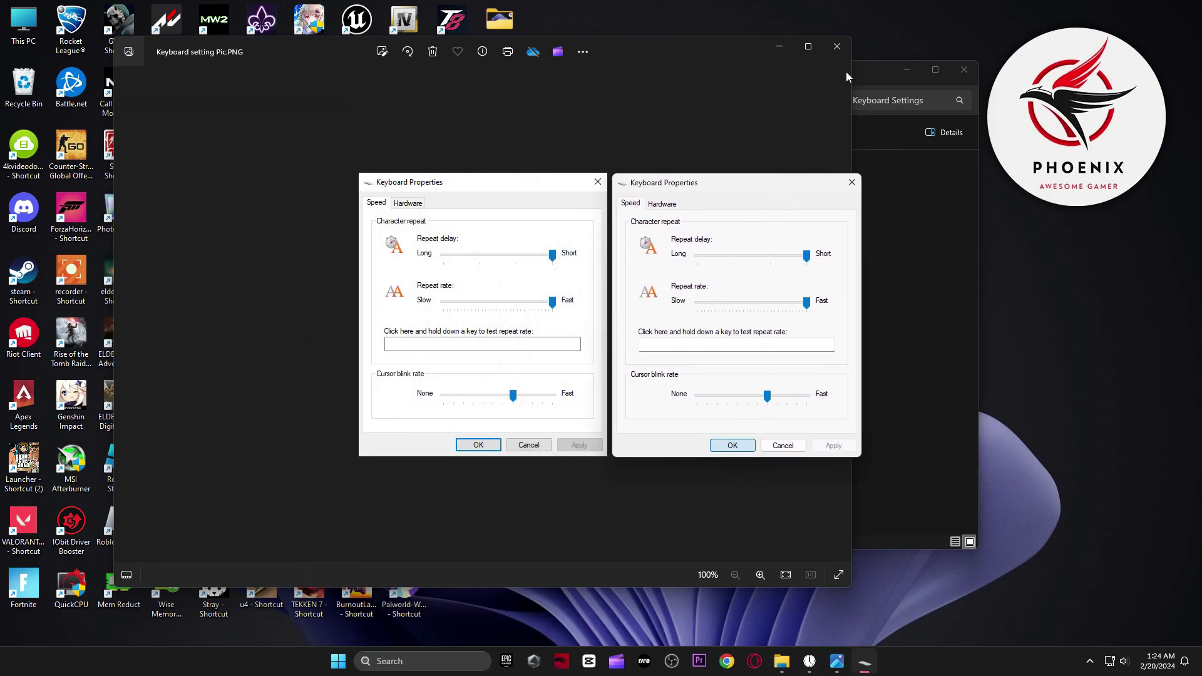
pyautogui.click(837, 51)
# - Examine both Directx 11 Mode settings pictures in the pack's 8 Fortnite Mode Settings Pics folder
pyautogui.hotkey('alt', 'Left')
pyautogui.doubleClick(376, 333)
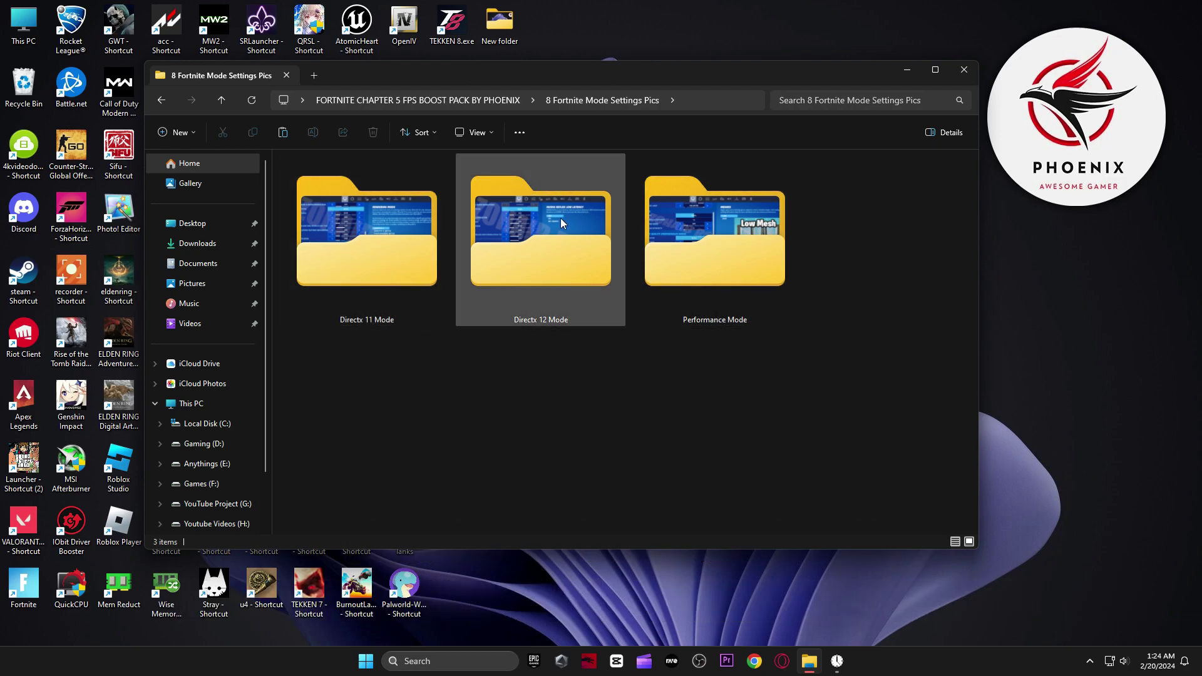
pyautogui.doubleClick(329, 254)
pyautogui.doubleClick(329, 227)
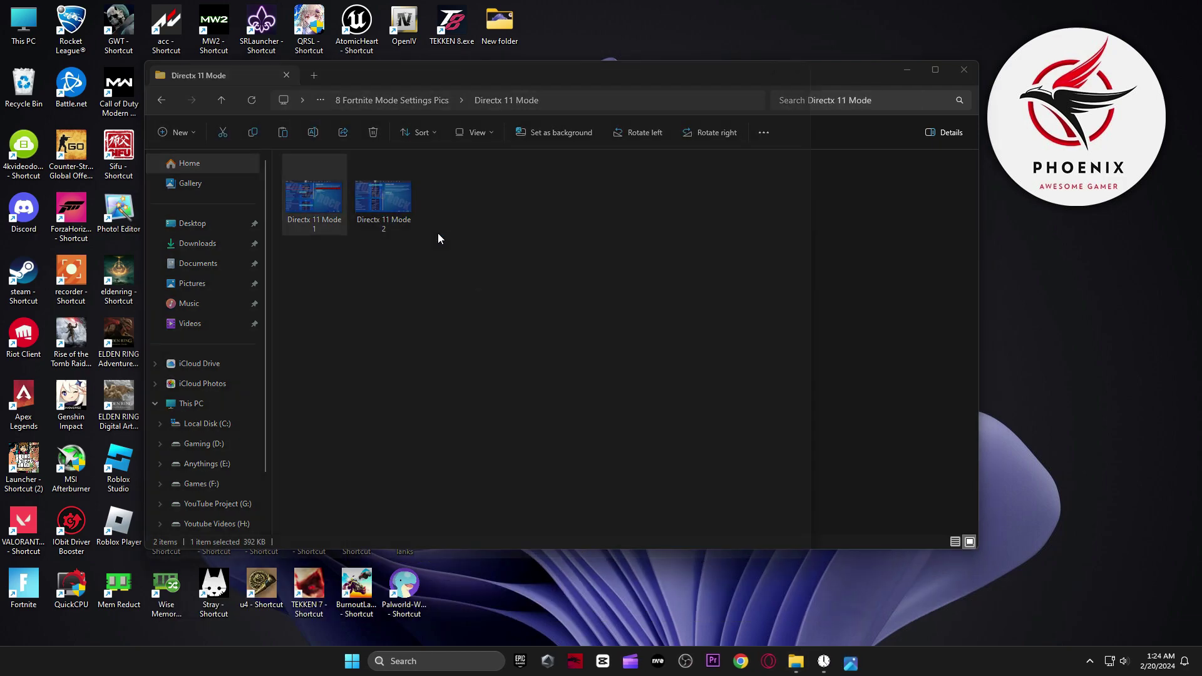
pyautogui.press('Right')
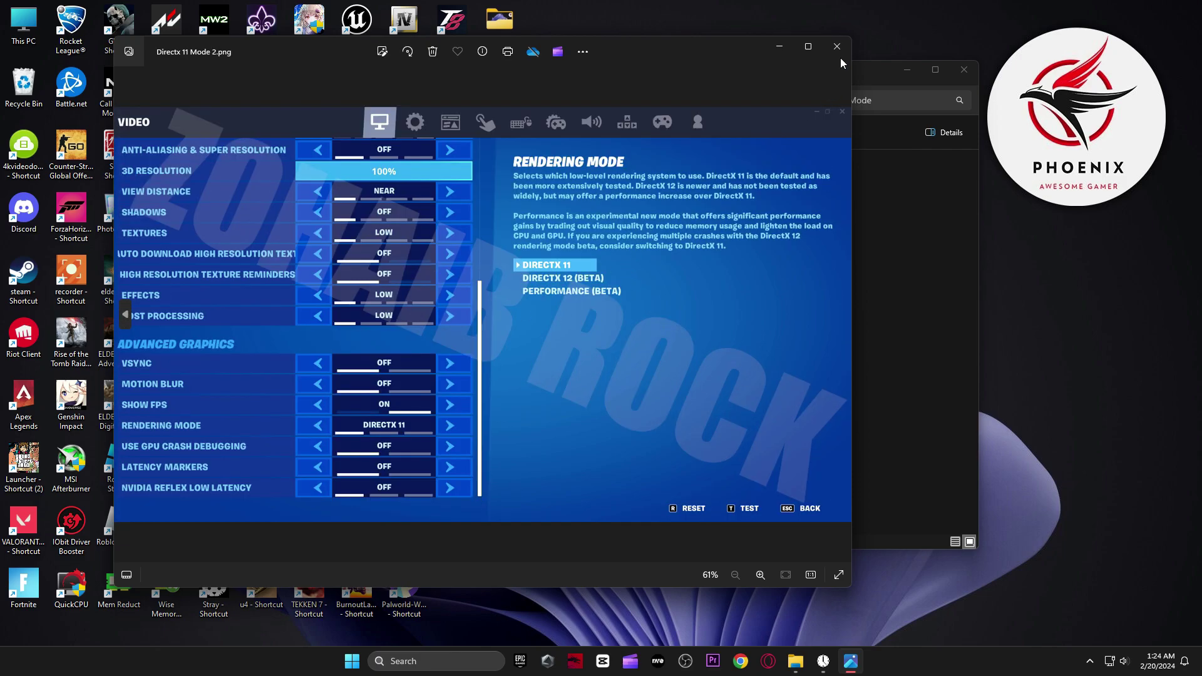
pyautogui.click(838, 49)
# - Examine both Directx 12 Mode pictures for the recommended Fortnite video settings
pyautogui.press('BackSpace')
pyautogui.doubleClick(585, 243)
pyautogui.doubleClick(324, 228)
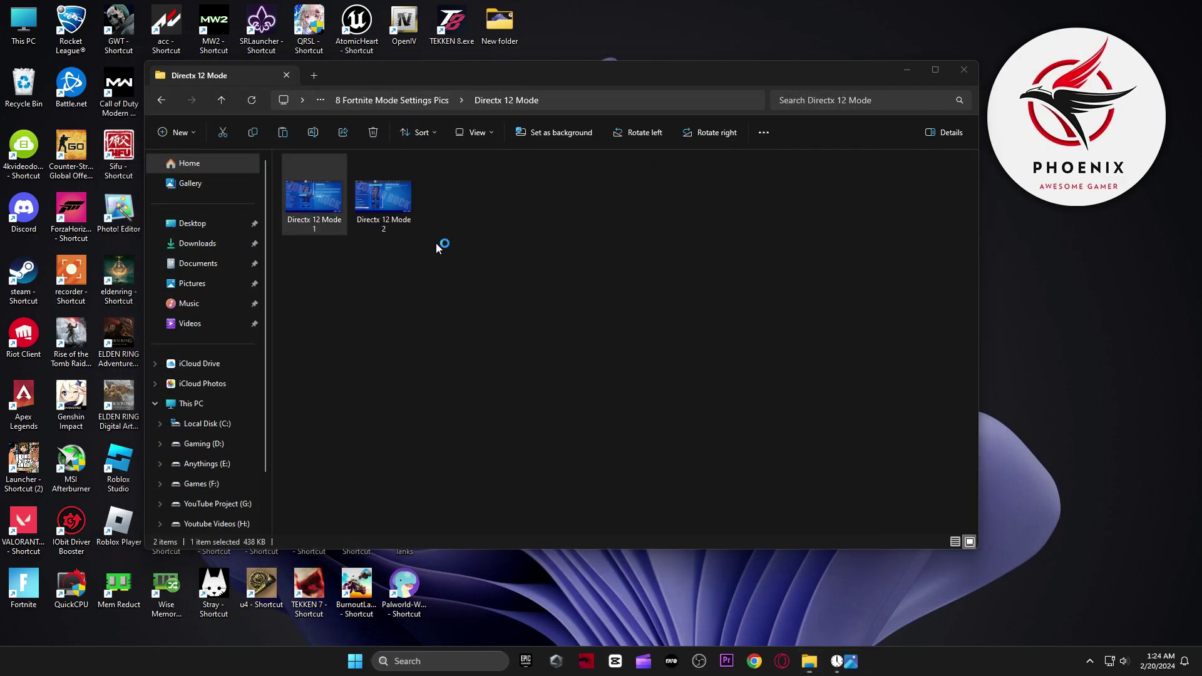
pyautogui.press('Right')
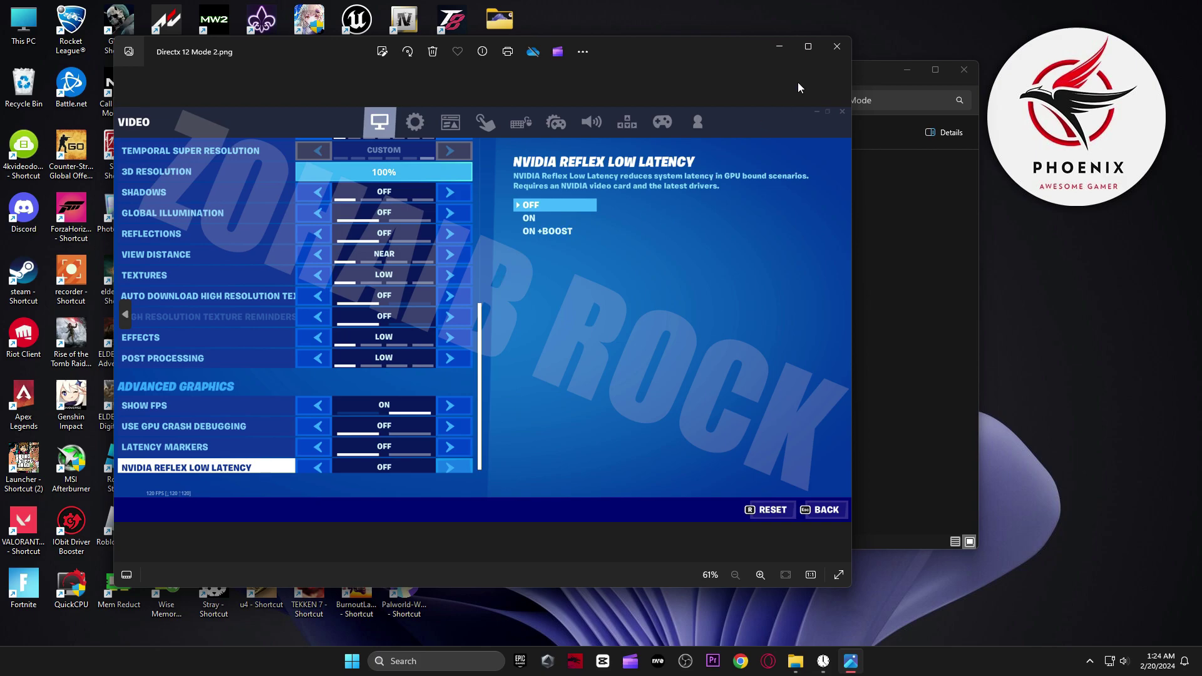
pyautogui.click(837, 46)
# - Examine the Performance Mode pictures, including the high and low meshes settings, and close the pack folder
pyautogui.press('BackSpace')
pyautogui.doubleClick(682, 272)
pyautogui.doubleClick(330, 194)
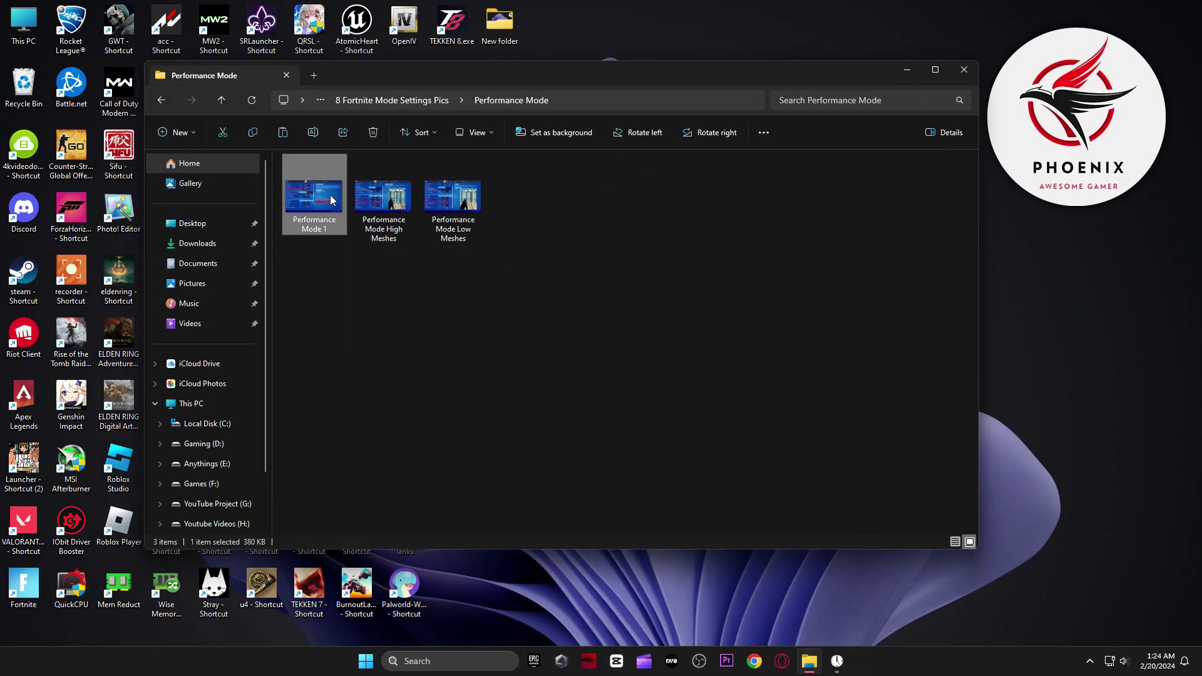
pyautogui.press('Right')
pyautogui.press('Right')
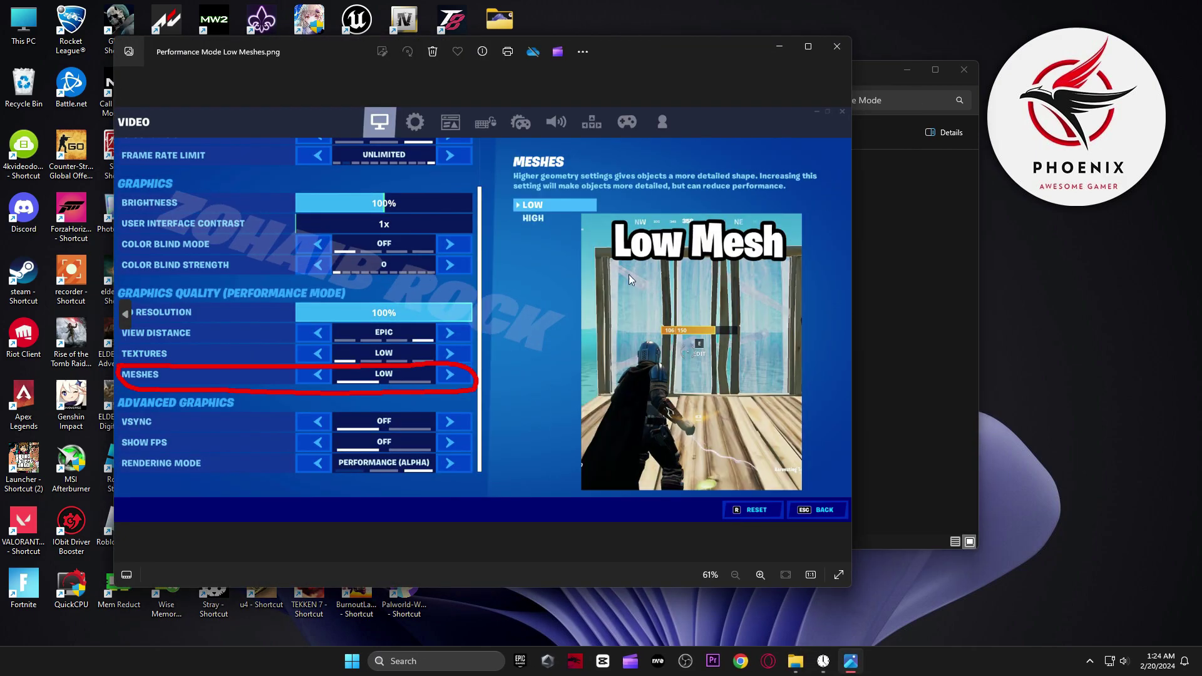
pyautogui.click(839, 47)
pyautogui.click(968, 28)
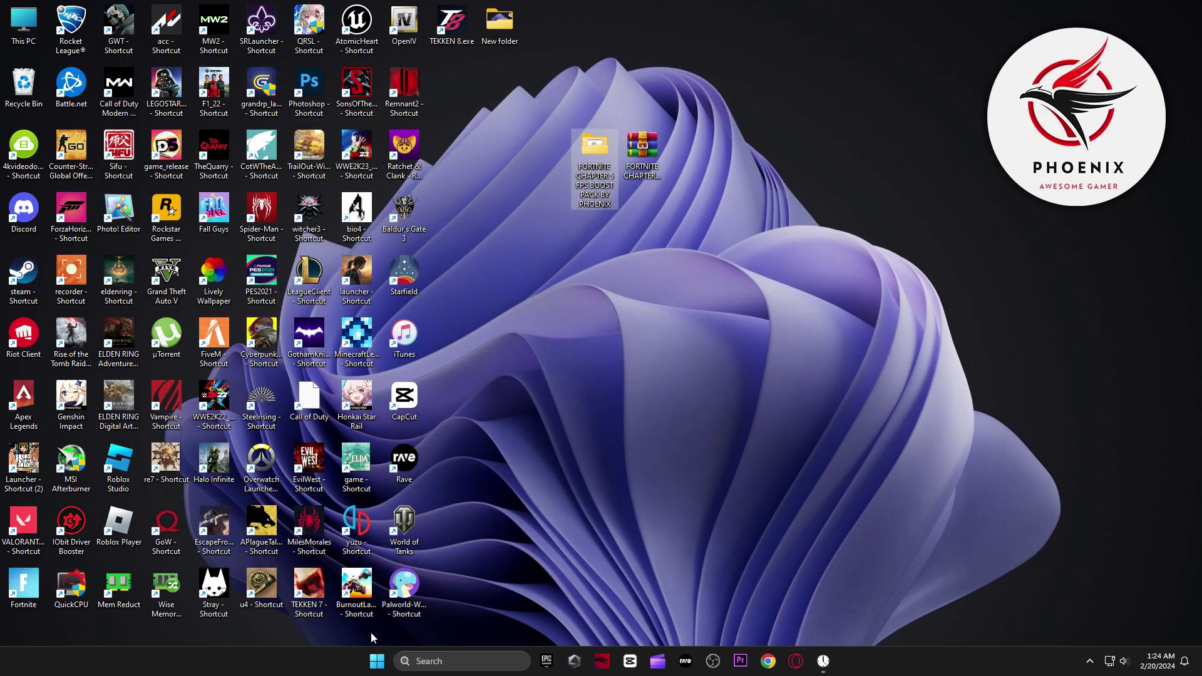
# - Open Game Mode in the Gaming section of Windows Settings and go to its related Graphics settings
pyautogui.click(380, 662)
pyautogui.click(633, 400)
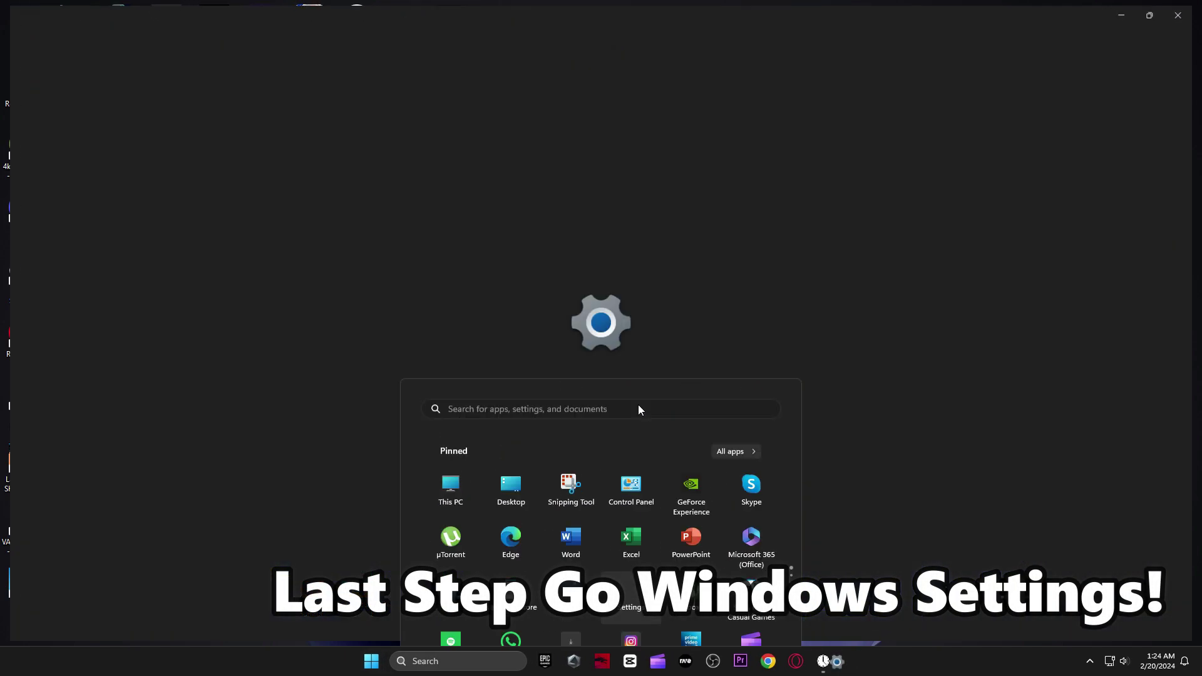
pyautogui.click(51, 338)
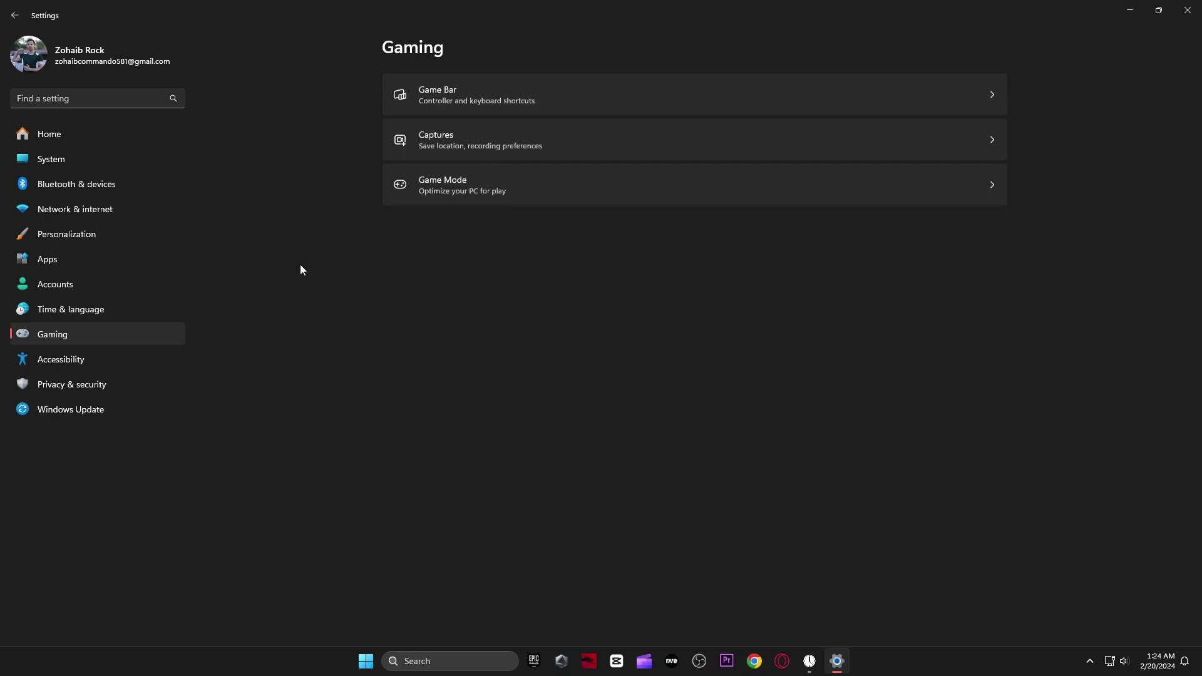
pyautogui.click(467, 188)
pyautogui.click(514, 180)
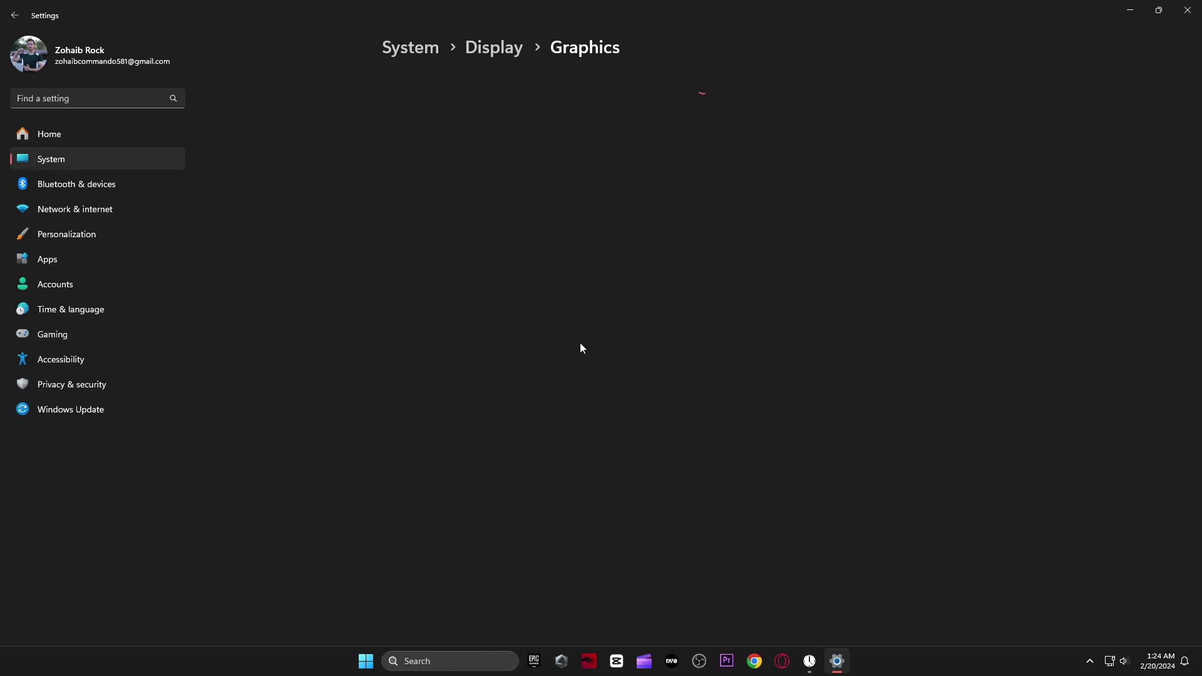
# - Remove the existing Fortnite entry from the Graphics app list
pyautogui.scroll(-5, 442, 442)
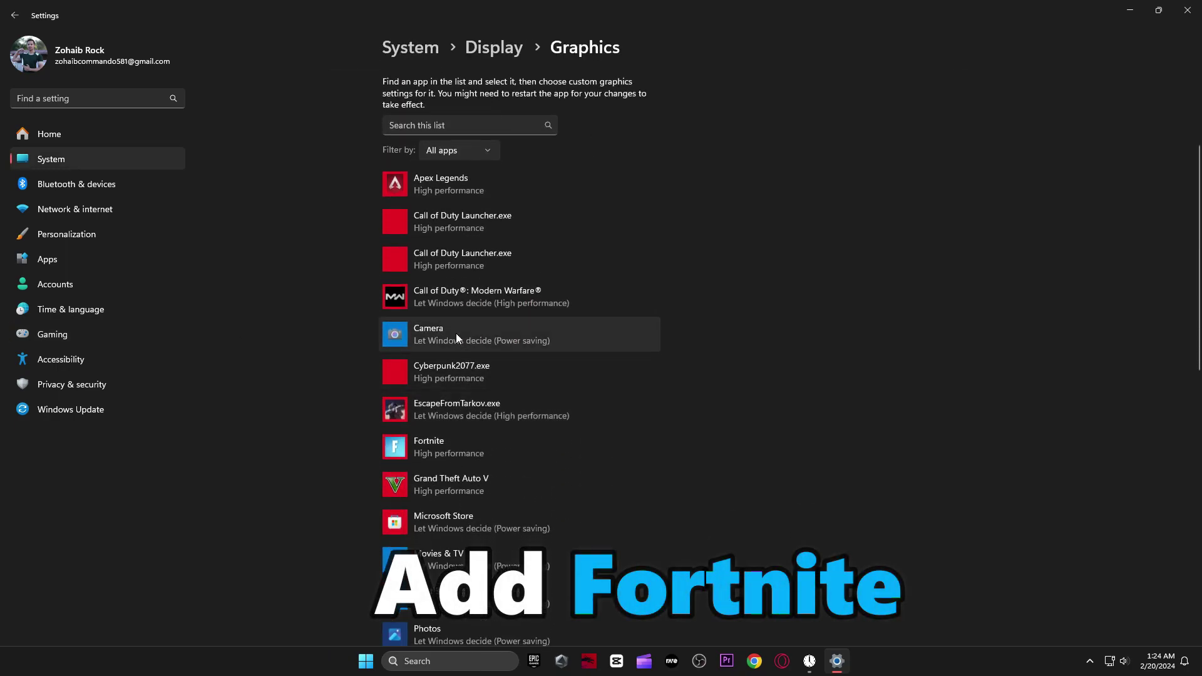
pyautogui.click(462, 279)
pyautogui.click(626, 337)
pyautogui.scroll(5, 593, 312)
# - Add FortniteClient-Win64-Shipping from I:\Games\Fortnite\FortniteGame\Binaries\Win64 to the Graphics app list
pyautogui.click(417, 227)
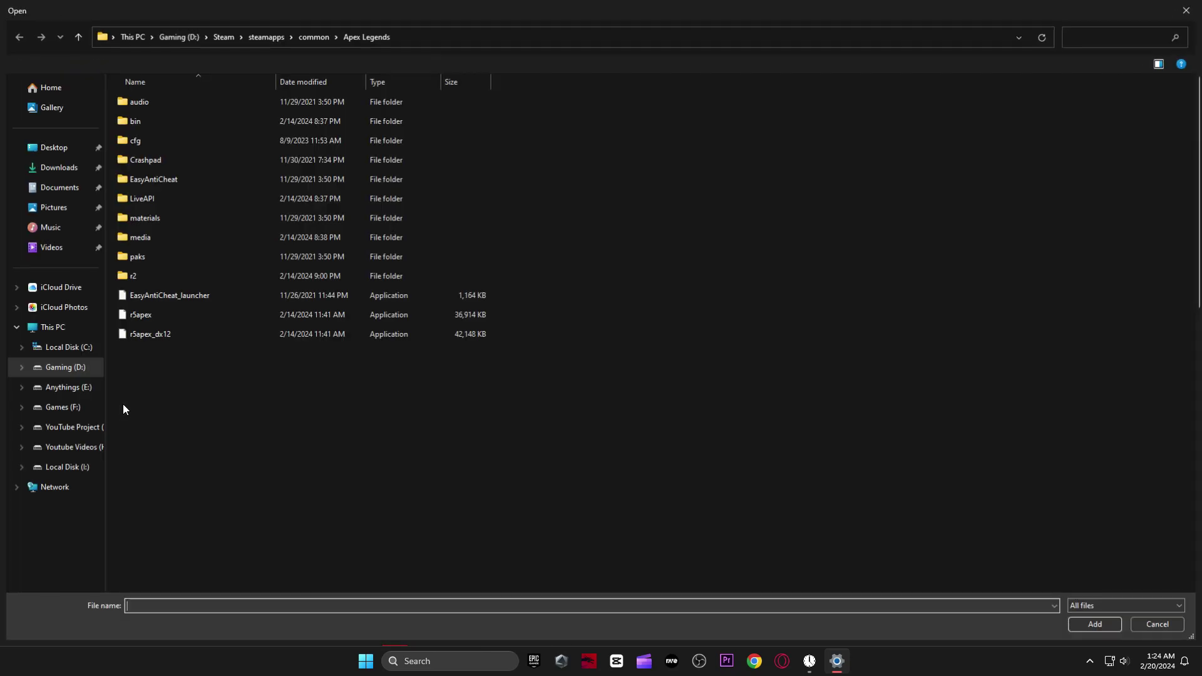
pyautogui.click(66, 467)
pyautogui.doubleClick(161, 116)
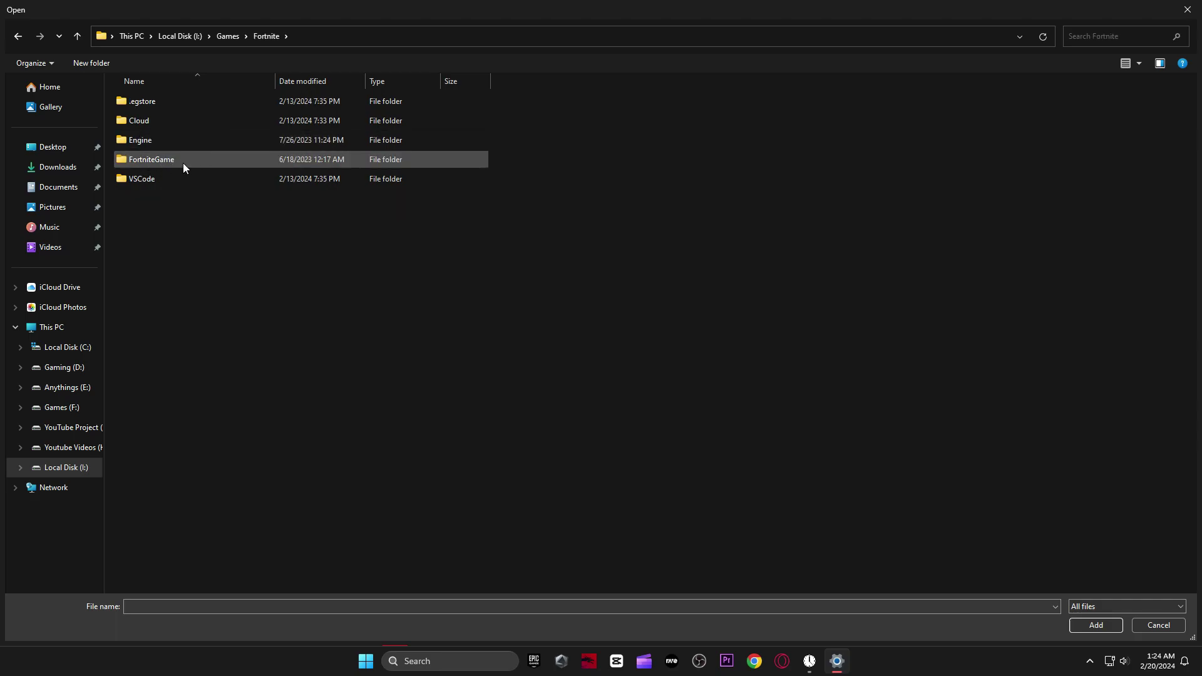
pyautogui.doubleClick(183, 161)
pyautogui.doubleClick(197, 103)
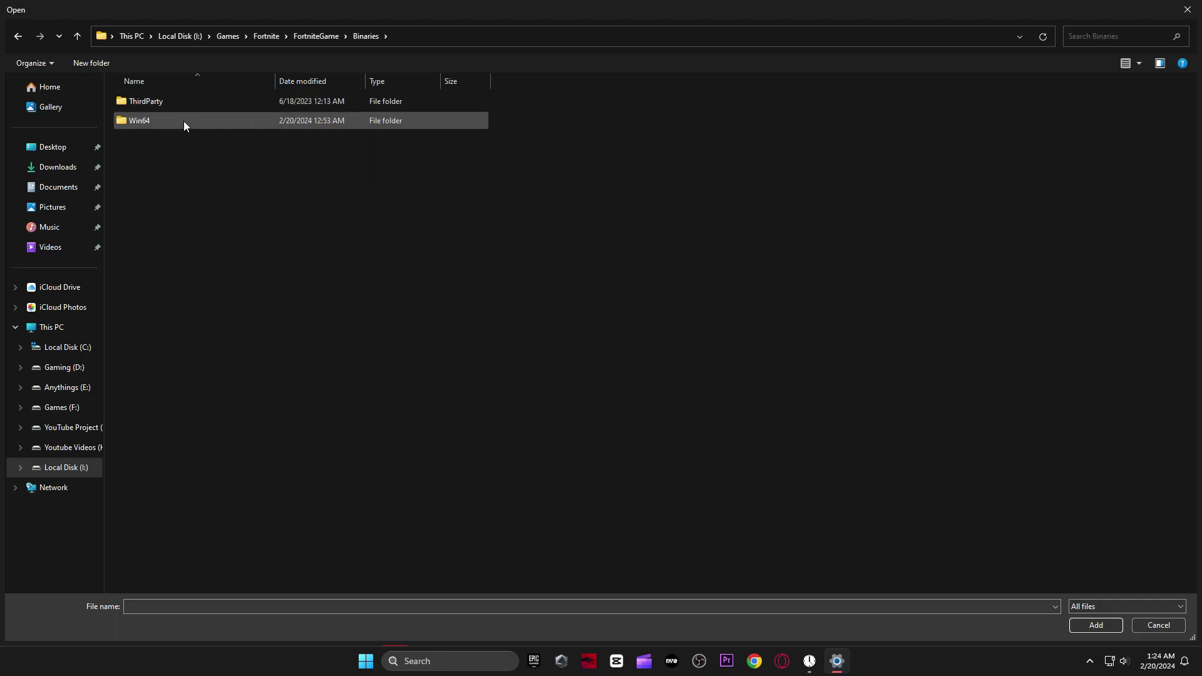
pyautogui.doubleClick(182, 122)
pyautogui.click(211, 198)
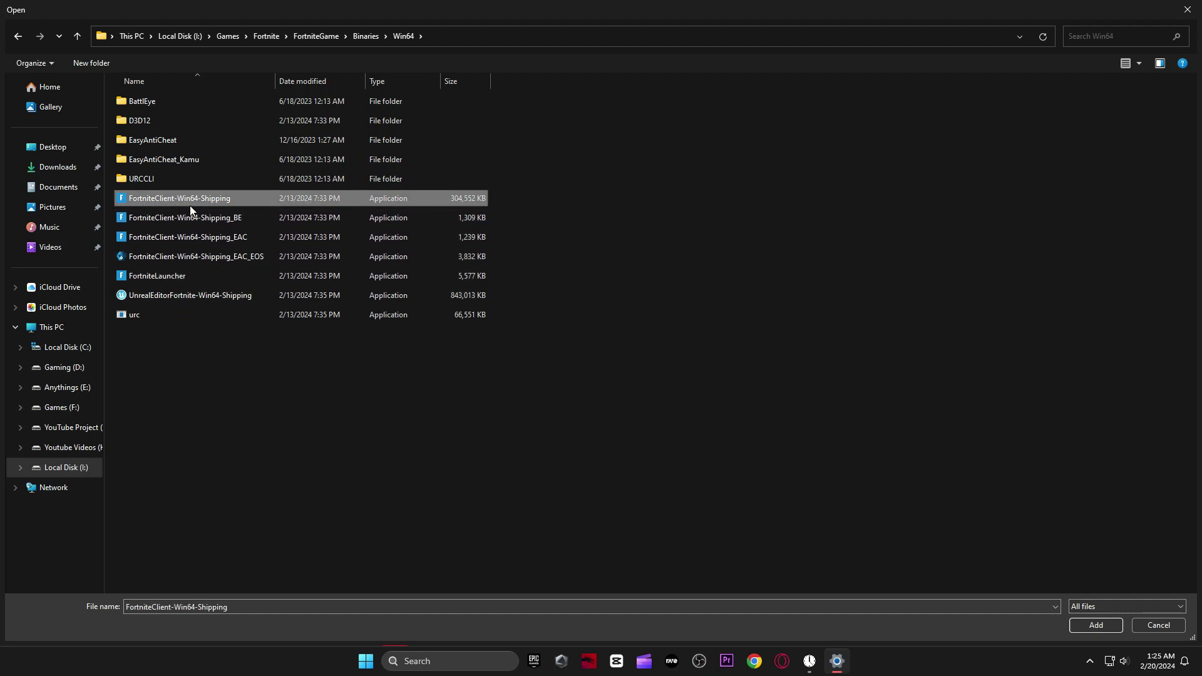
pyautogui.click(1070, 625)
# - Set Fortnite's graphics preference to High performance and save it
pyautogui.click(575, 335)
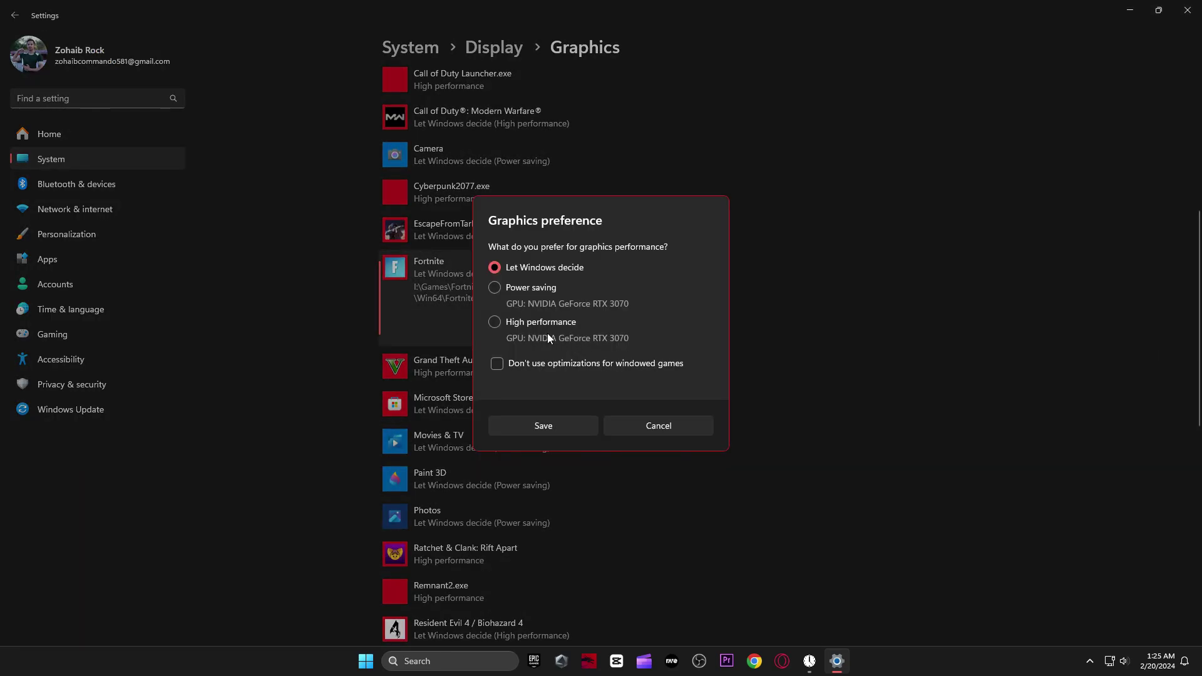
pyautogui.click(495, 323)
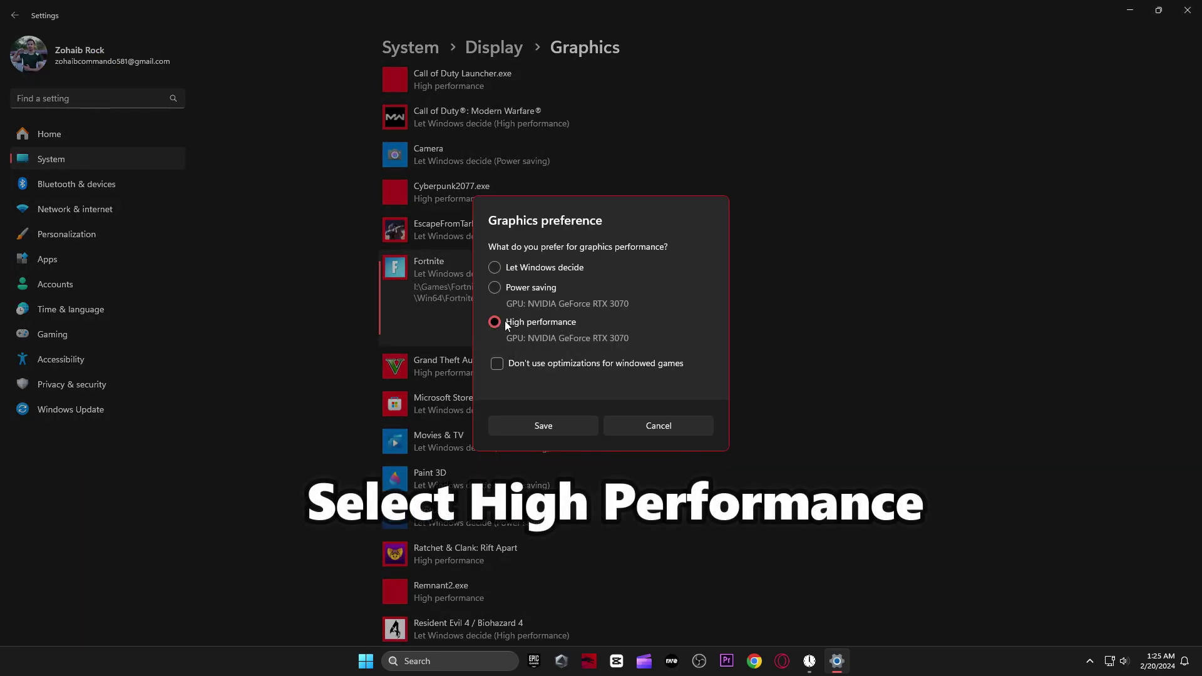
pyautogui.click(552, 424)
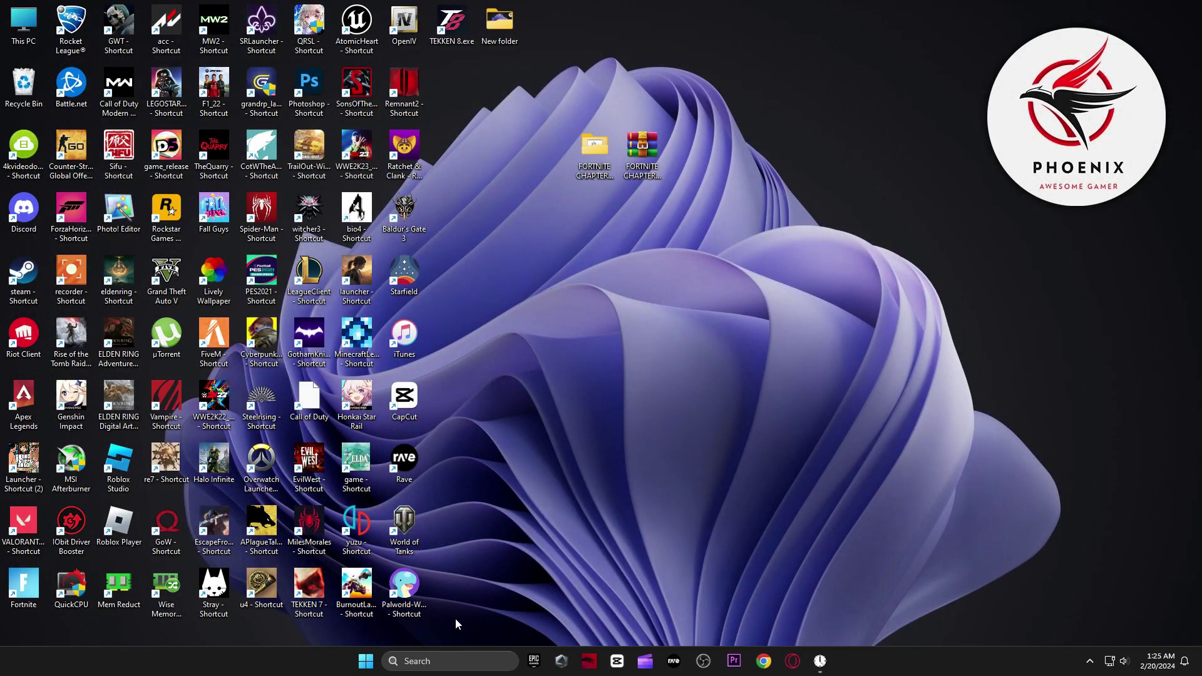
# - Restart the PC to apply the changes
pyautogui.click(379, 662)
pyautogui.click(757, 618)
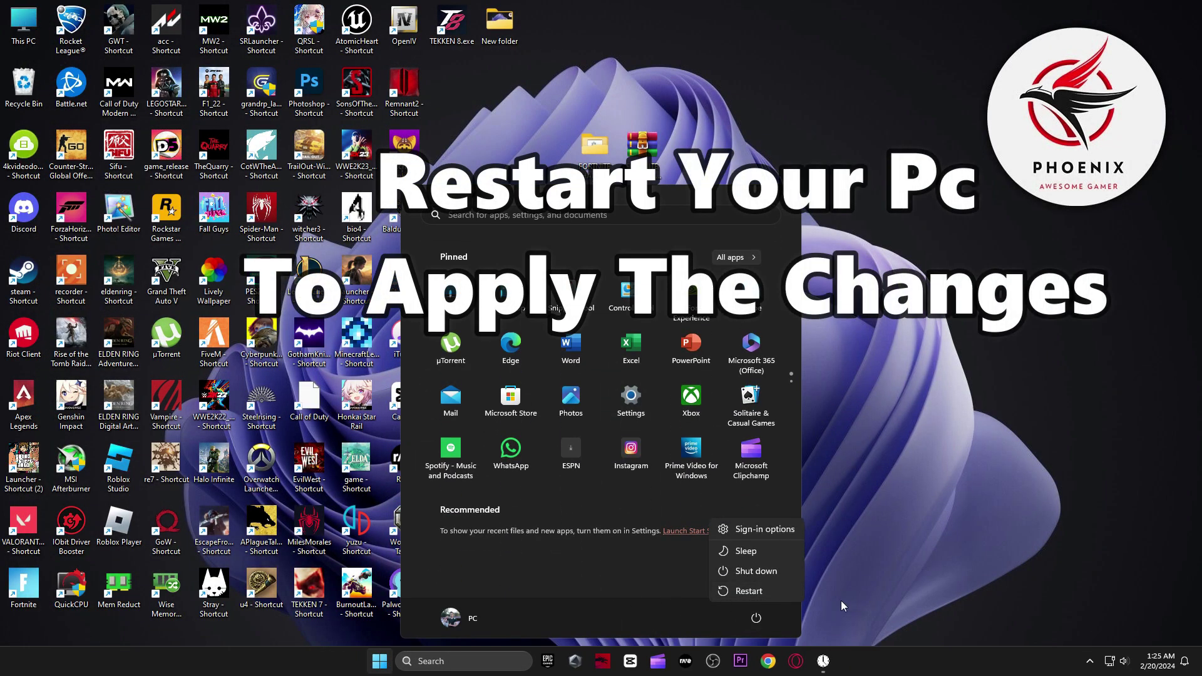